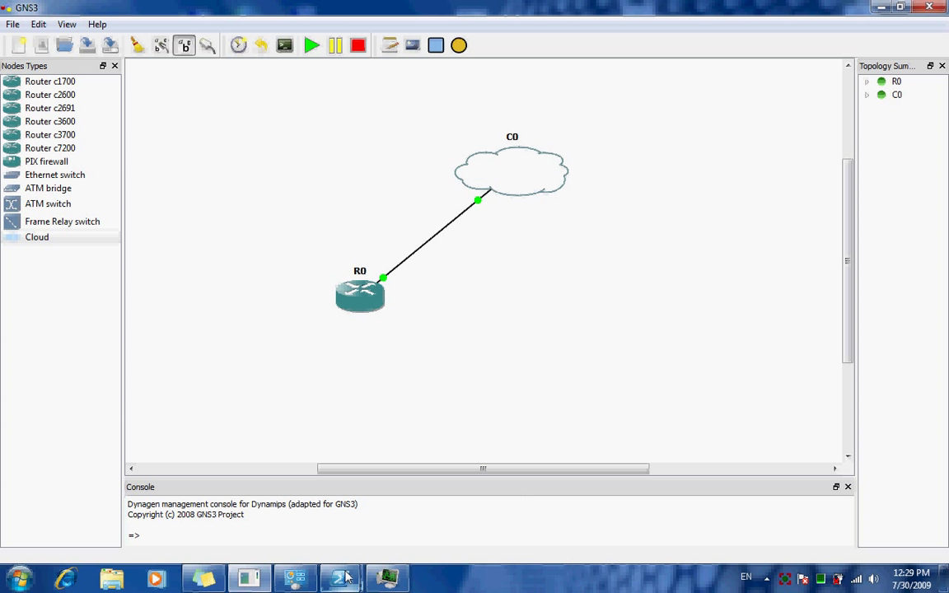
Step: Run show clock in the router's Telnet console to display the current router time
mouse_move(344, 578)
click(373, 528)
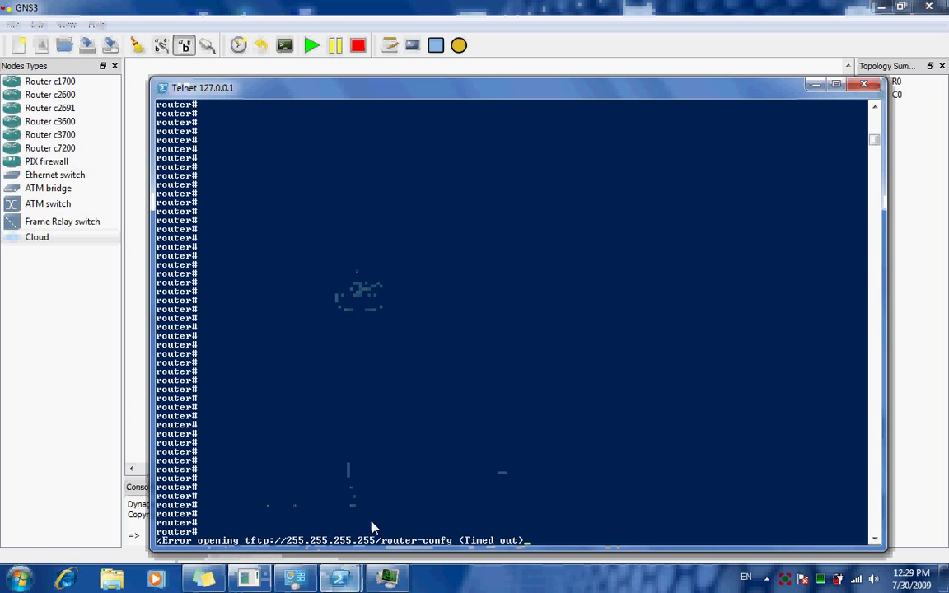
key(Return)
key(Return)
key(Return)
key(Return)
key(Return)
key(Return)
key(Return)
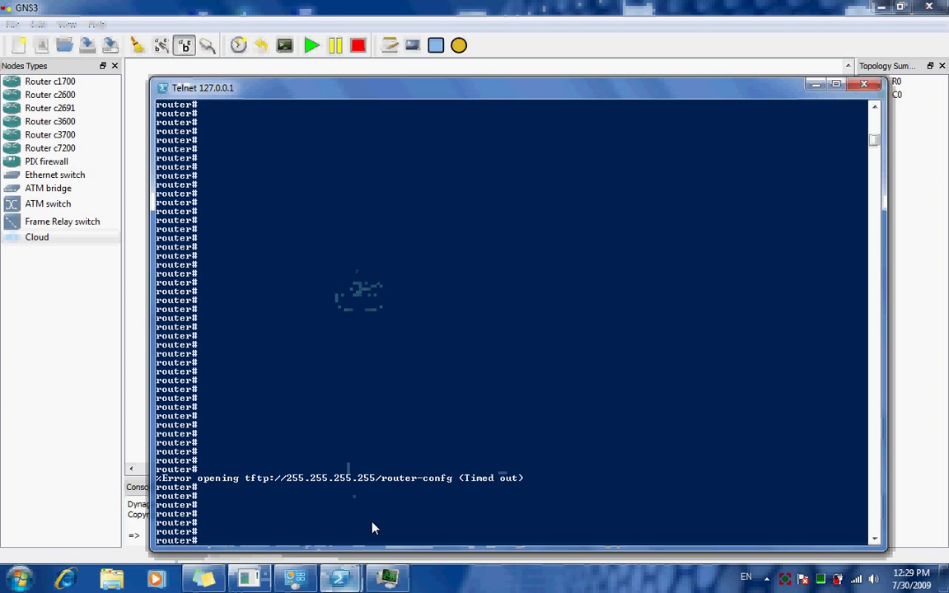
text(show clo)
key(Tab)
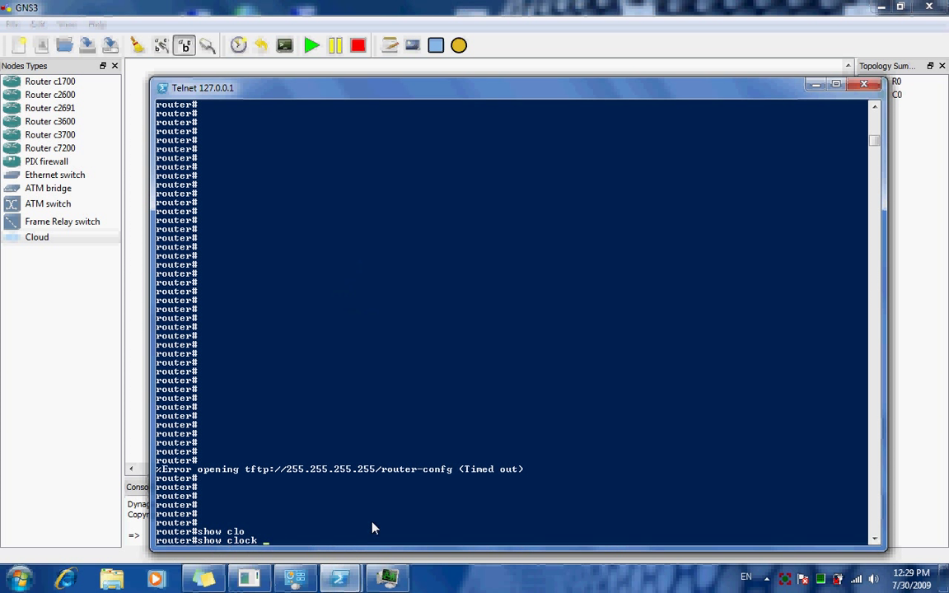
key(Return)
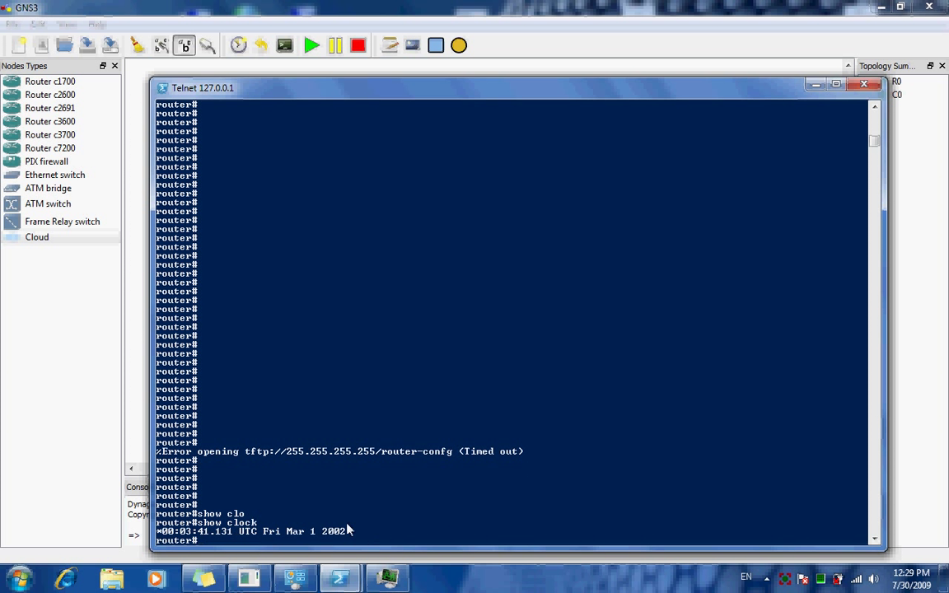
Step: Highlight the clock output 00:03:41 UTC Fri Mar 1 2002, including the year 2002
drag(189, 535, 340, 541)
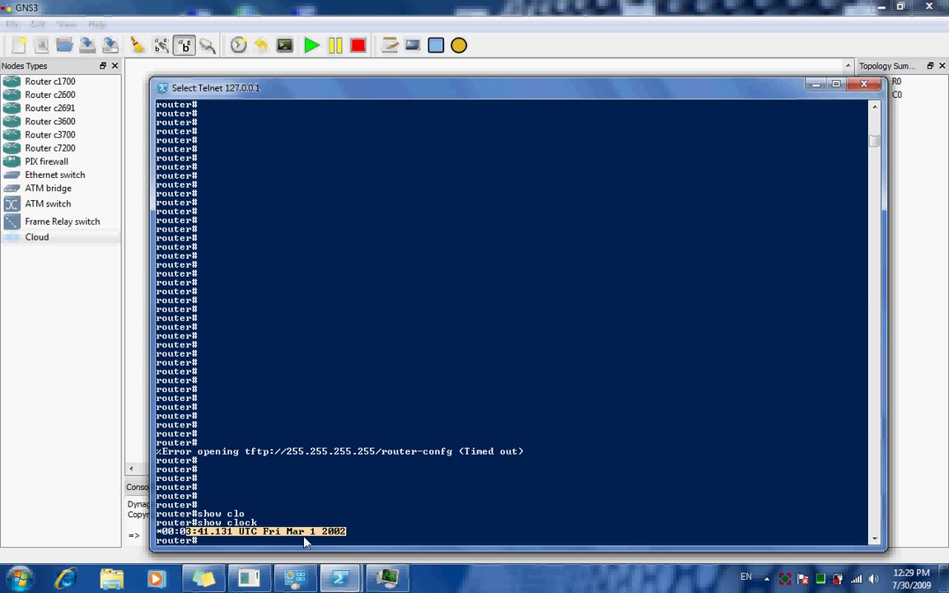
click(272, 541)
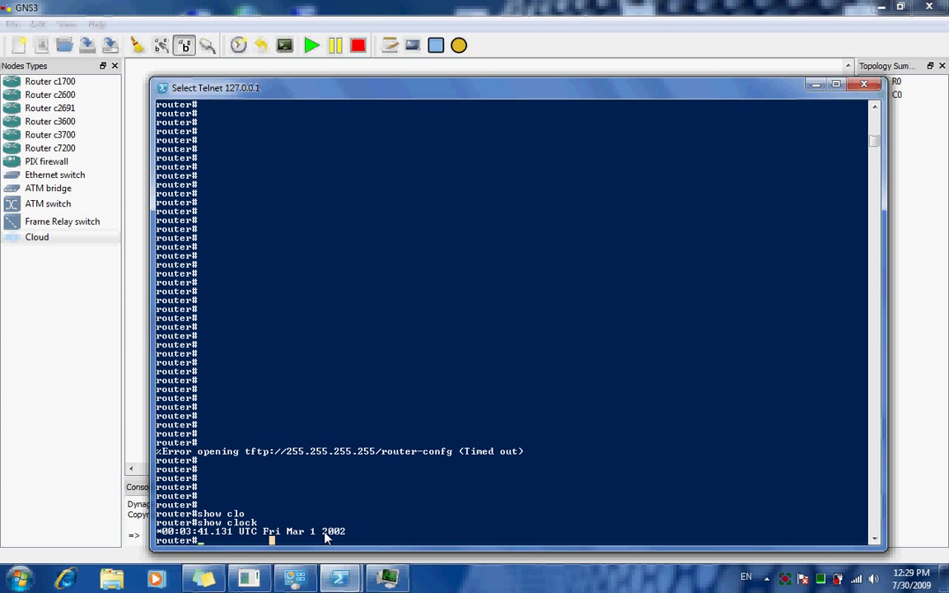
drag(324, 533, 350, 534)
click(343, 541)
Step: Enter configuration mode with conf t, begin an ntp server command, and show the desktop
key(Return)
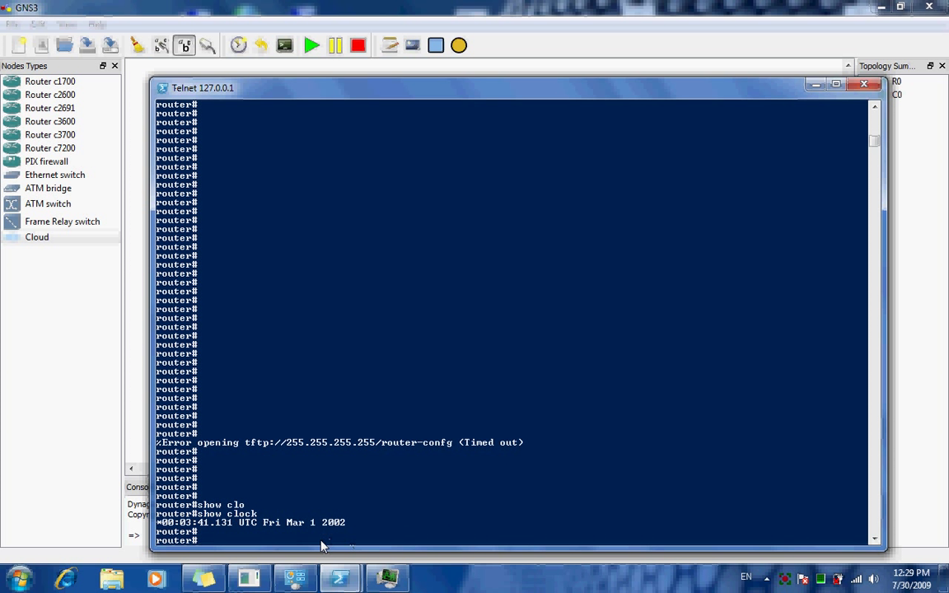
text(conf t)
key(Return)
key(Return)
key(Return)
key(Return)
text(nt)
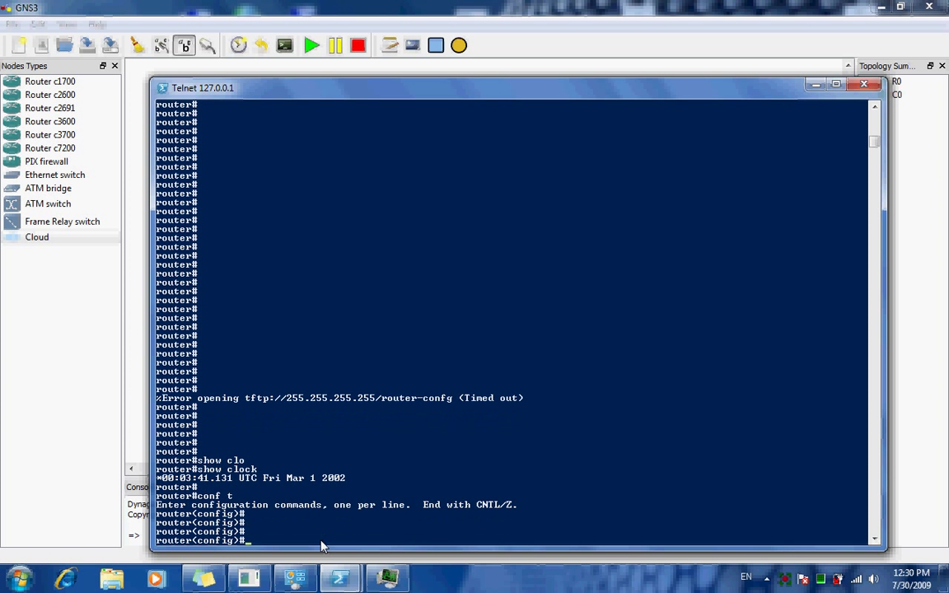
text(p ser)
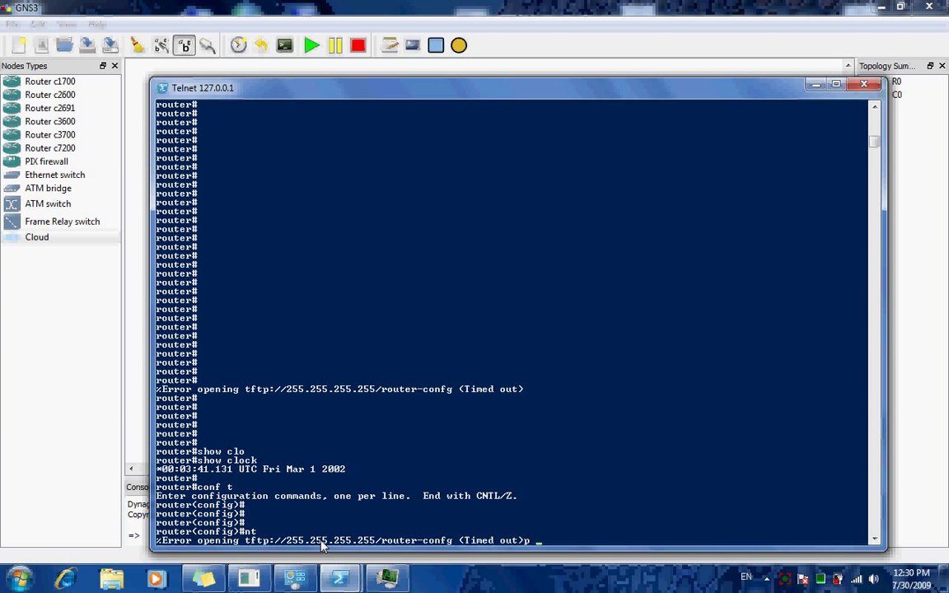
key(Tab)
key(Tab)
key(Tab)
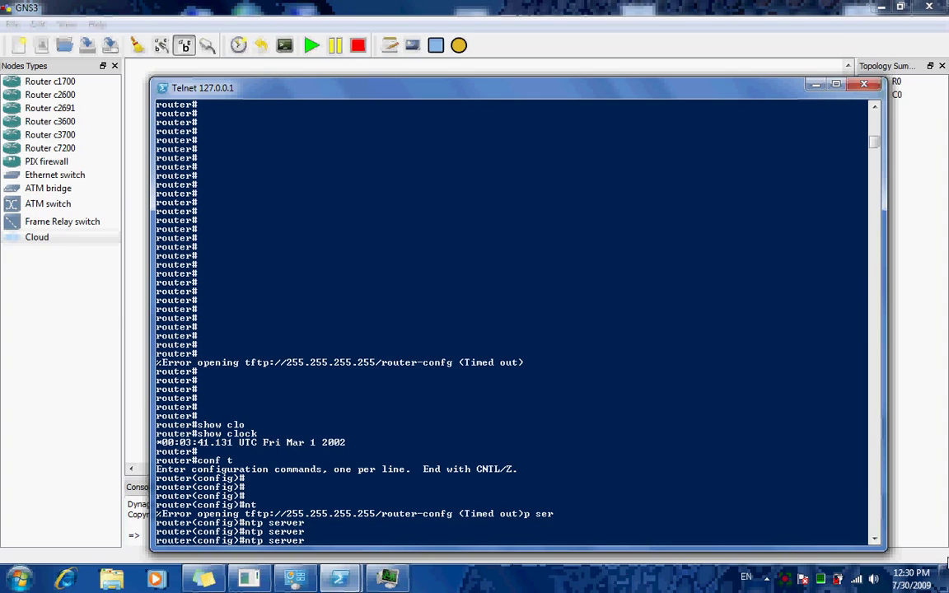
key(super+d)
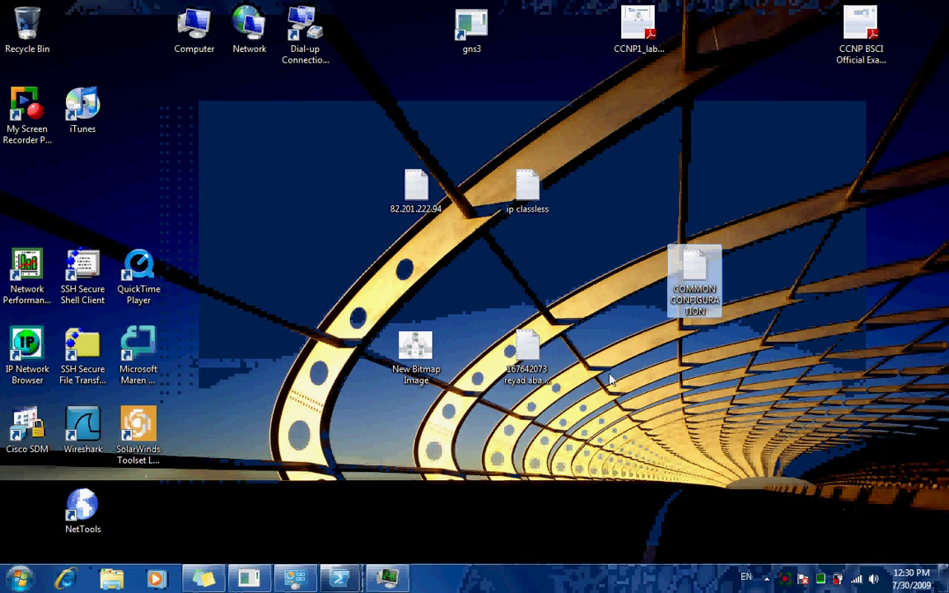
Step: Copy the NTP address 66.27.60.10 from COMMON CONFIGURATION, then close the file
double_click(694, 271)
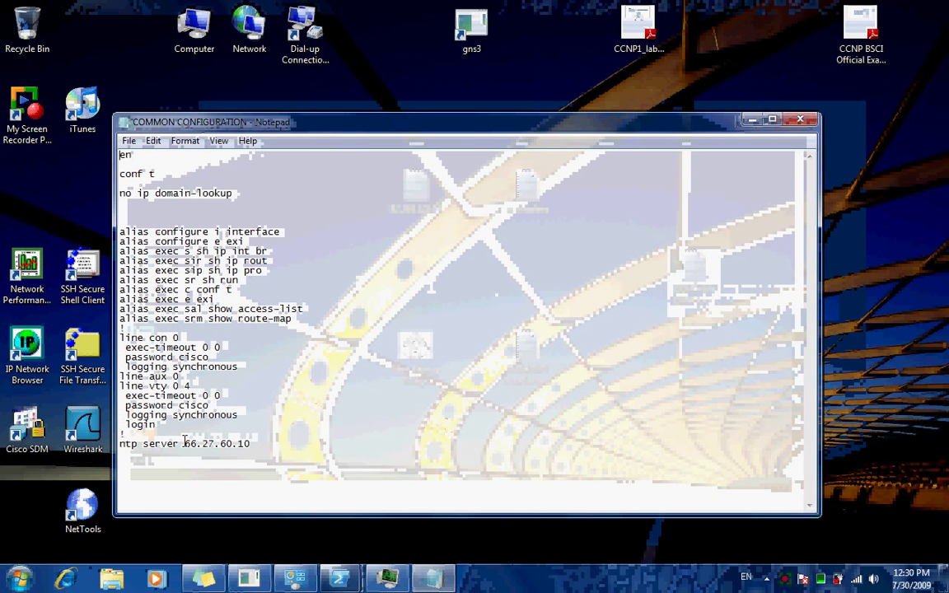
drag(184, 444, 249, 445)
right_click(249, 445)
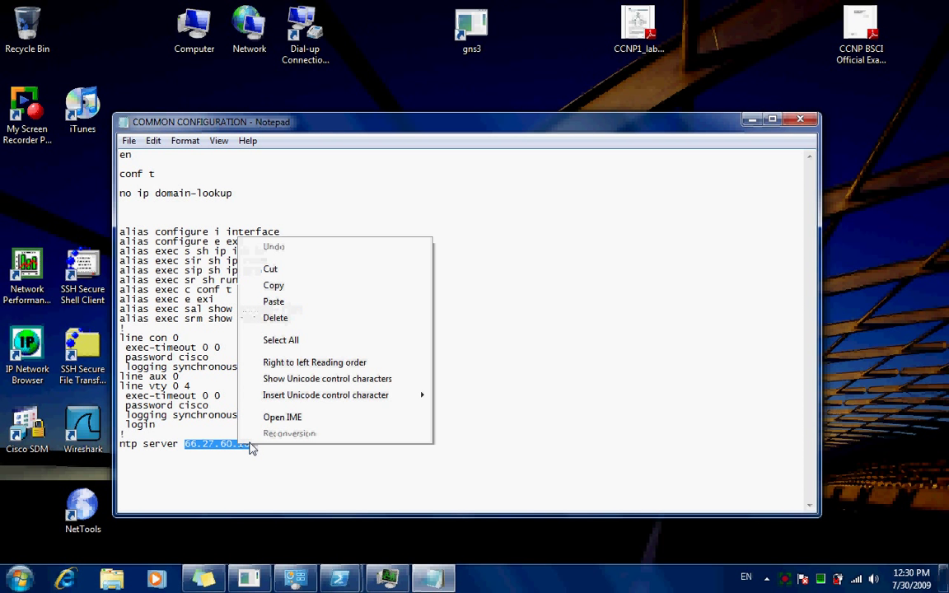
click(274, 285)
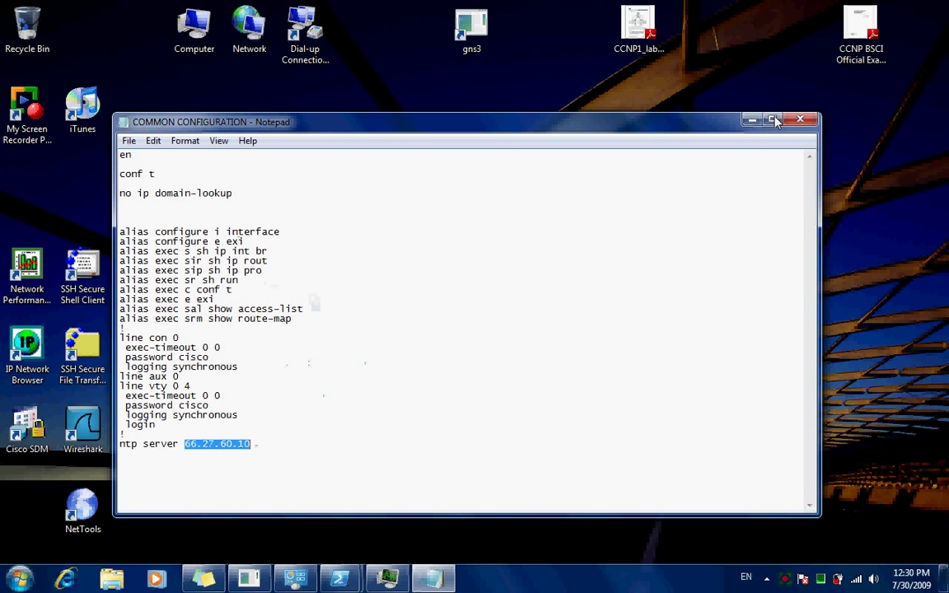
click(800, 119)
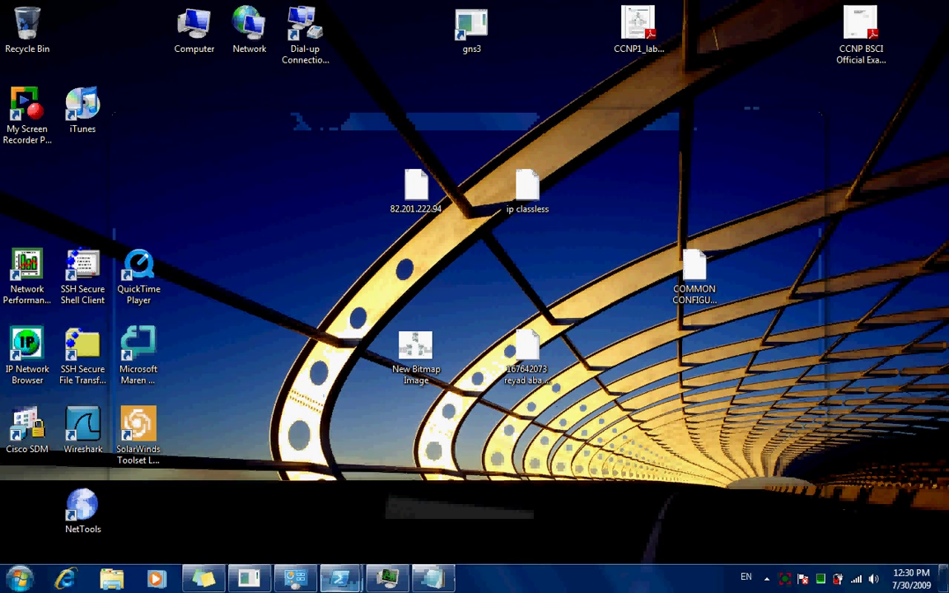
Step: Paste 66.27.60.10 after ntp server in the router's Telnet console
mouse_move(339, 579)
click(407, 534)
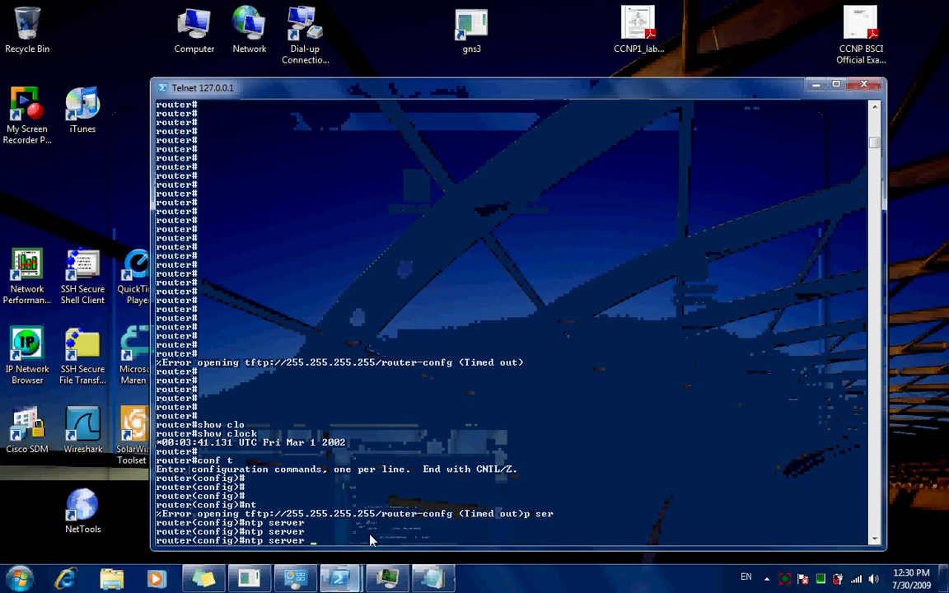
right_click(374, 537)
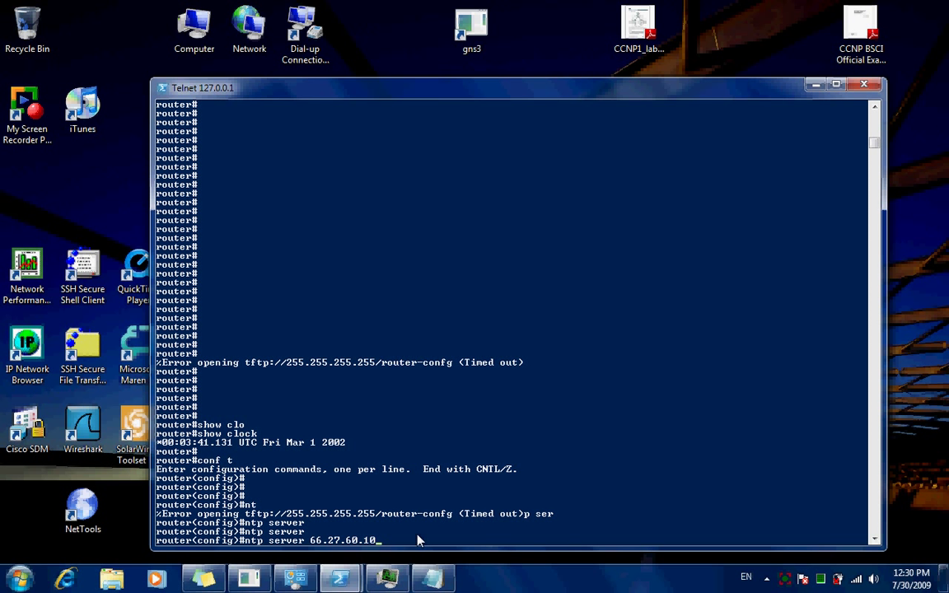
drag(241, 443, 347, 445)
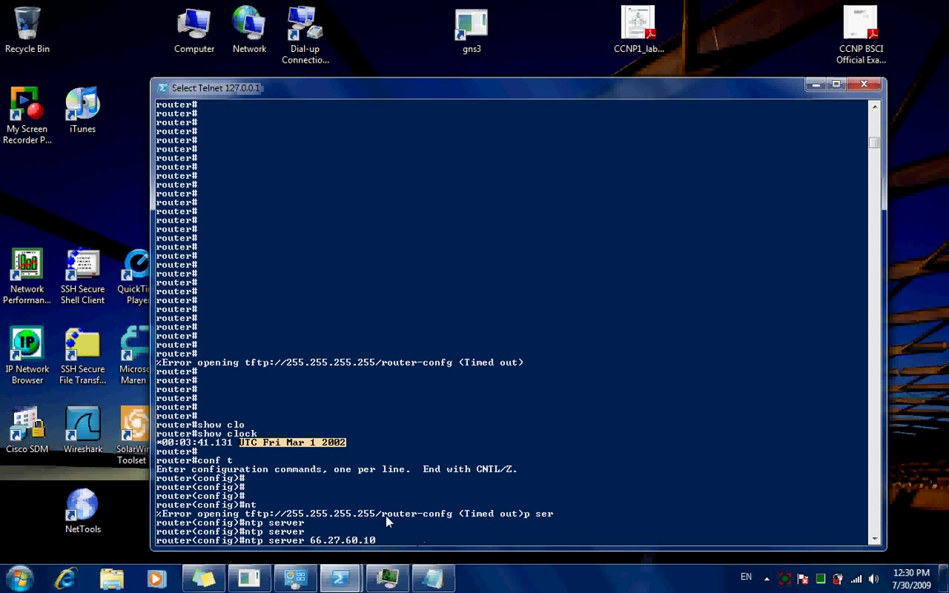
click(379, 540)
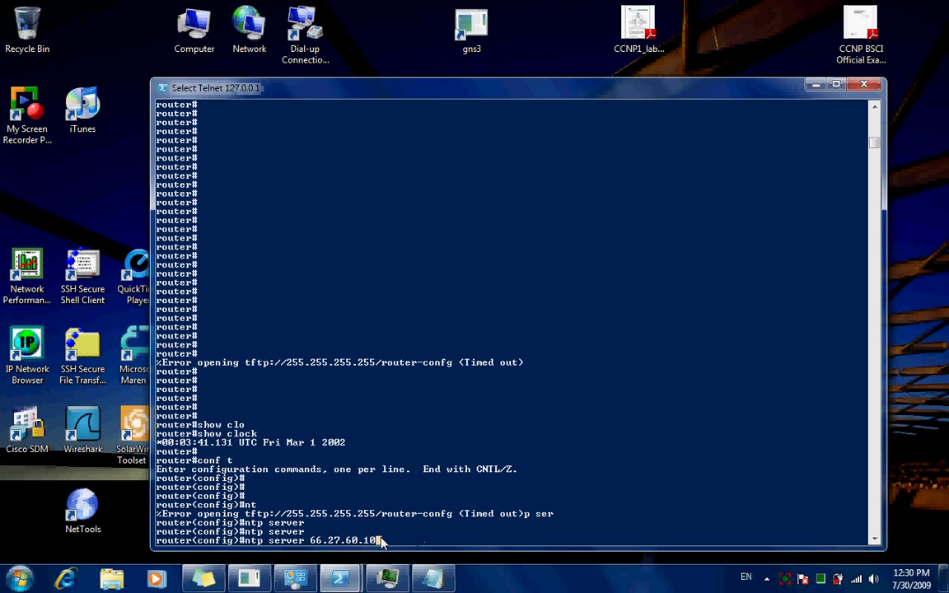
right_click(380, 543)
Step: Apply ntp server 66.27.60.10, return to privileged mode and run show clock
key(Return)
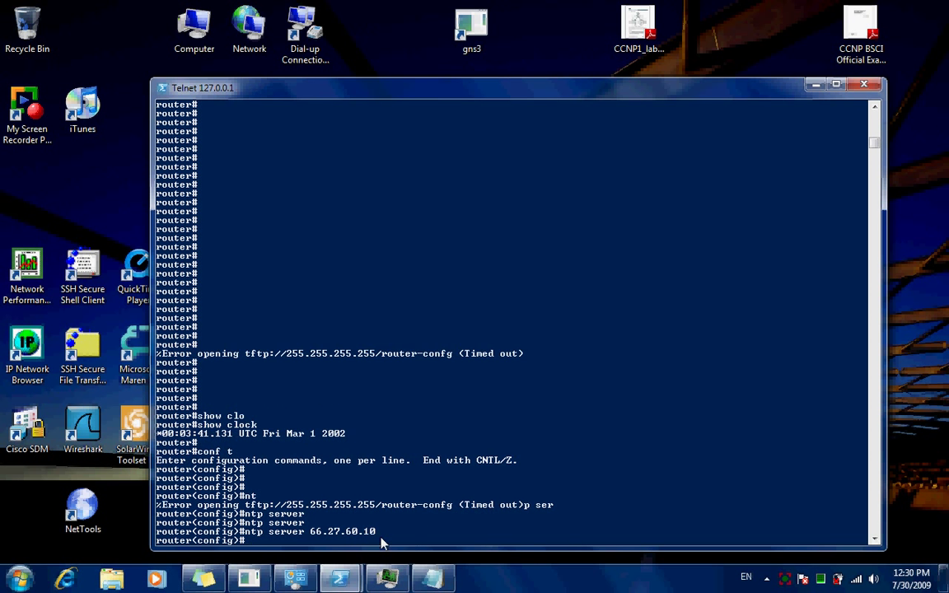
key(Return)
key(Return)
key(ctrl+z)
key(Return)
key(Return)
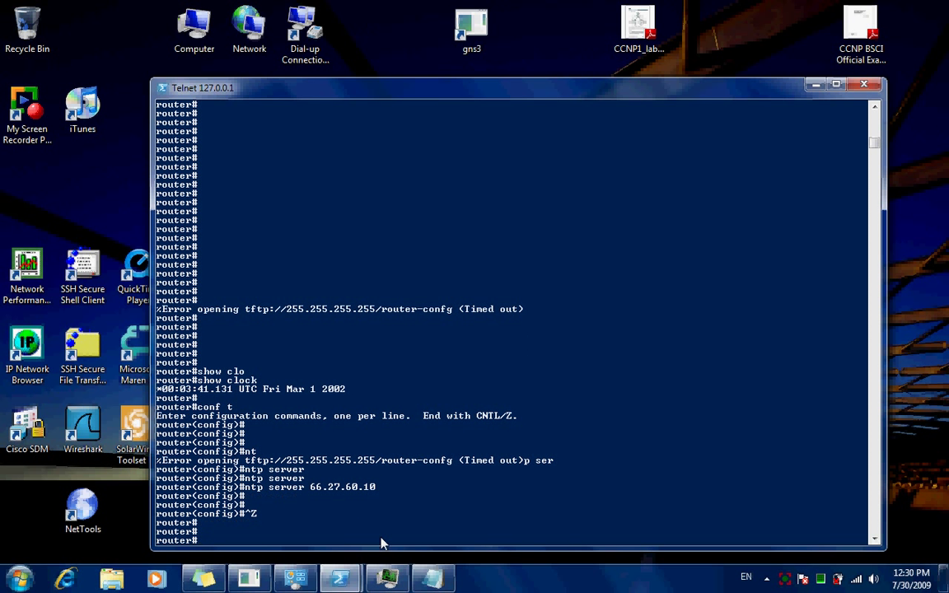
text(show)
key(Tab)
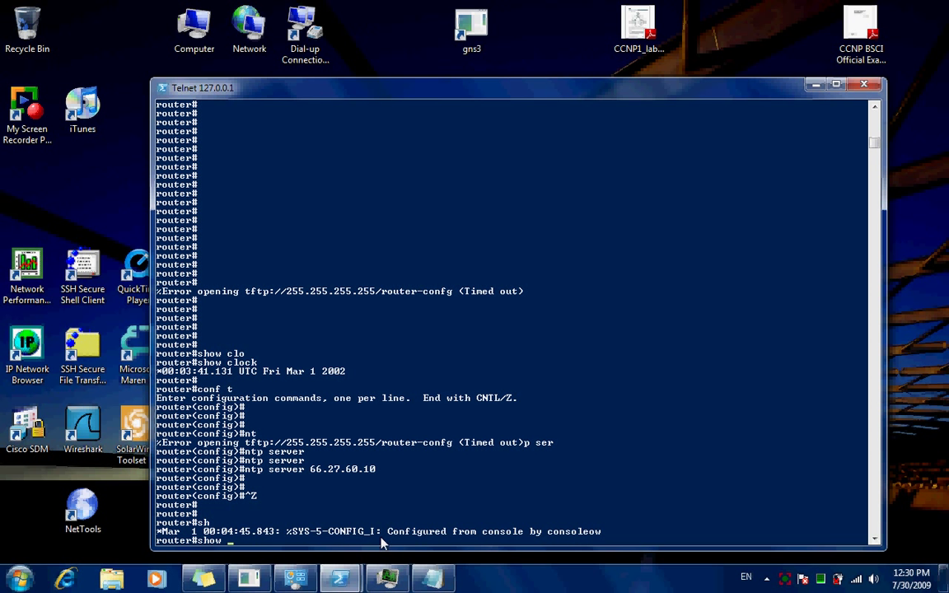
text(clock)
key(Tab)
key(Tab)
key(Return)
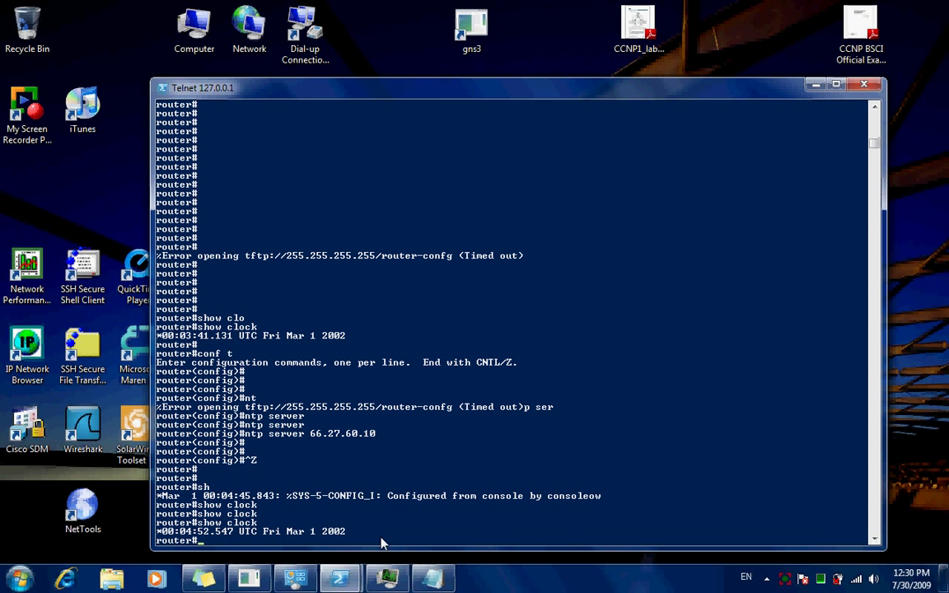
Step: Rerun show clock until it reads 09:30:58 UTC Thu Jul 30 2009
key(Up)
key(Return)
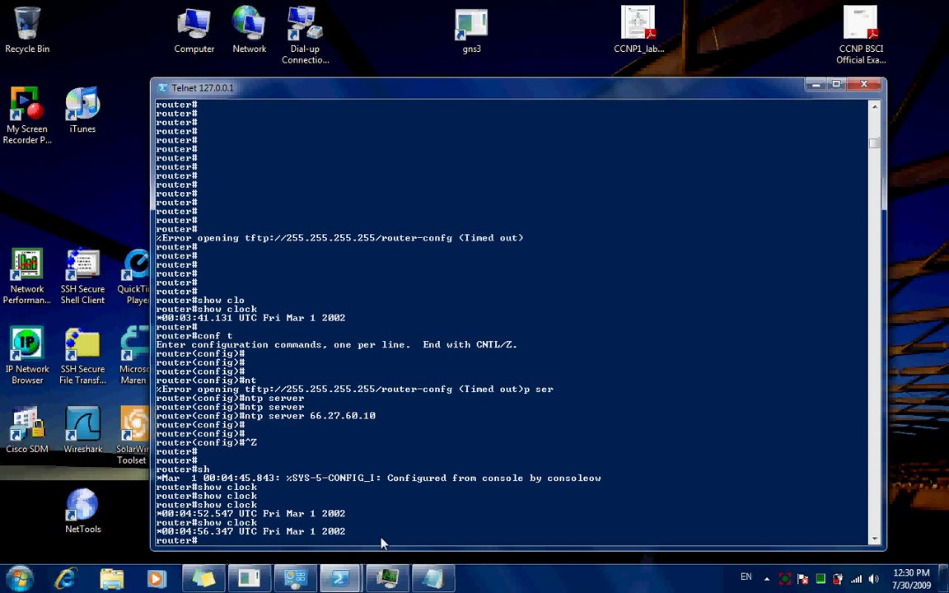
key(Up)
key(Return)
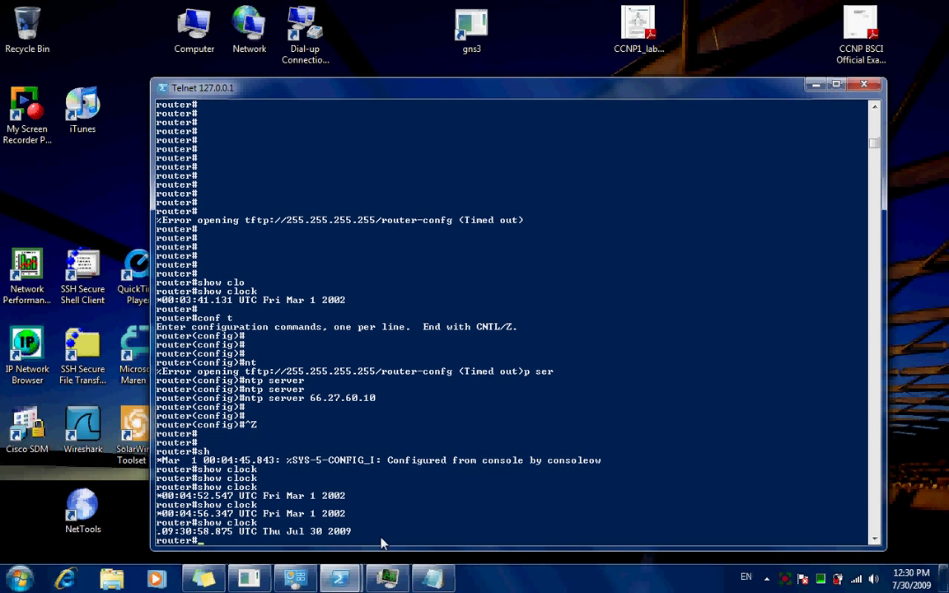
key(Return)
key(Return)
key(Return)
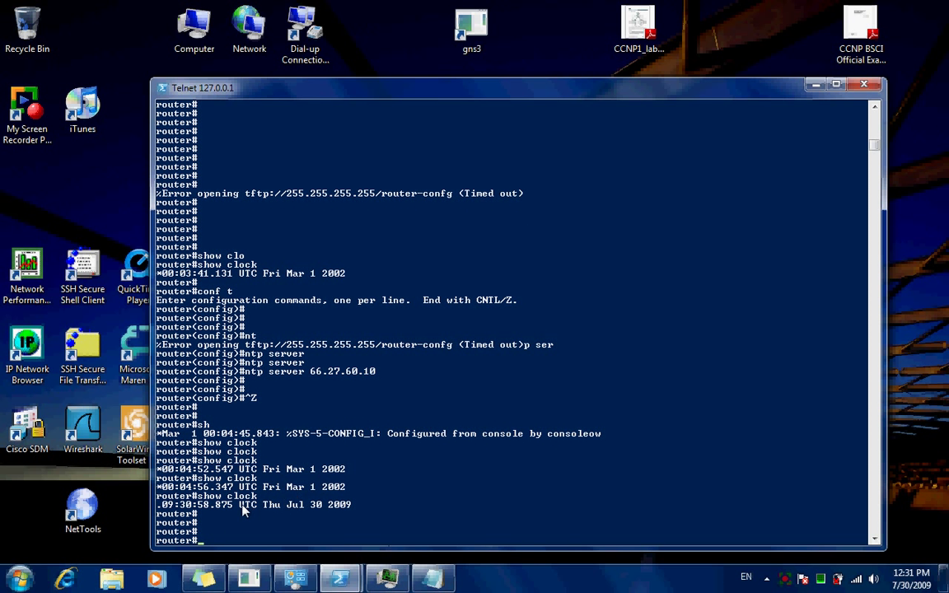
drag(265, 507, 357, 508)
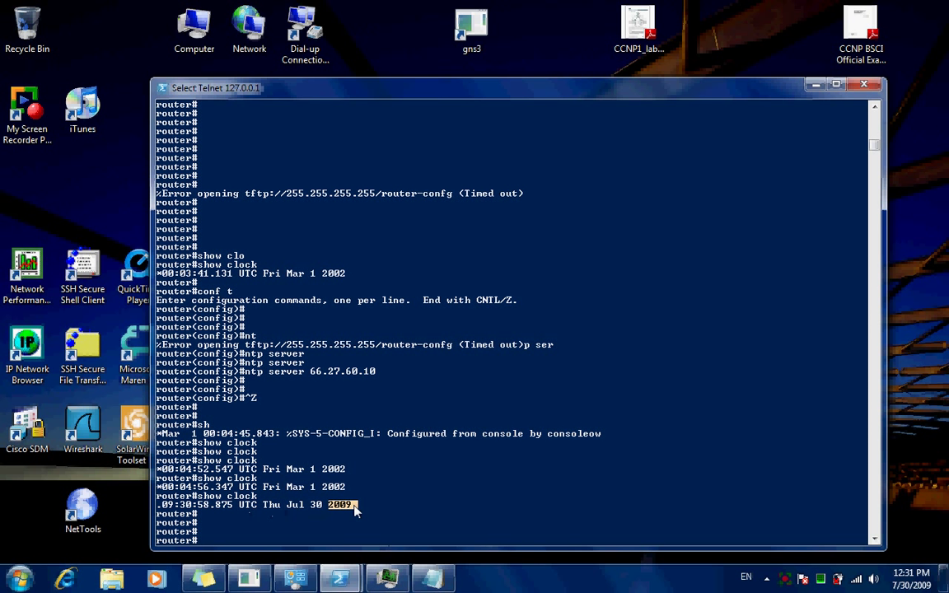
click(337, 532)
key(Escape)
Step: Run route print in the PowerShell window
key(Return)
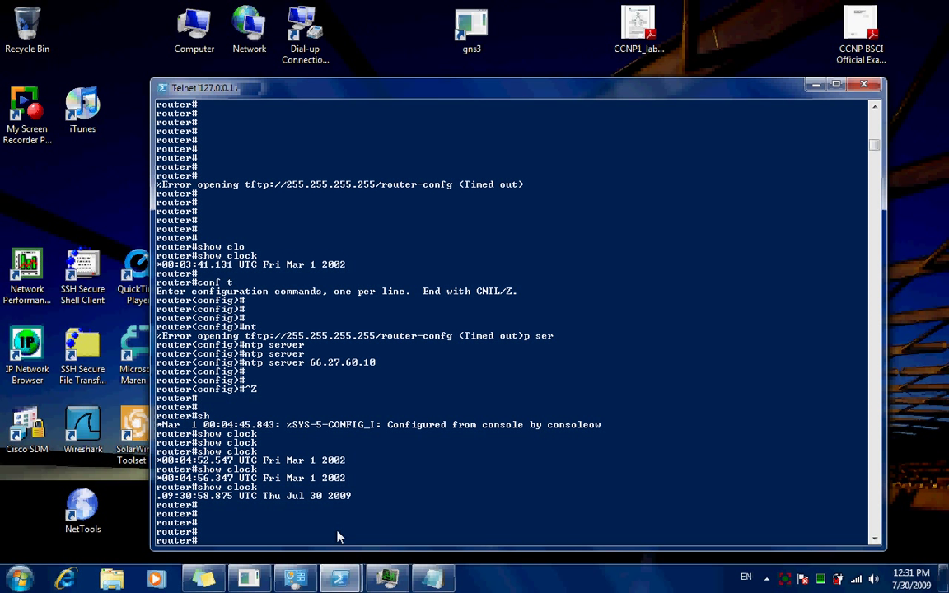
mouse_move(343, 580)
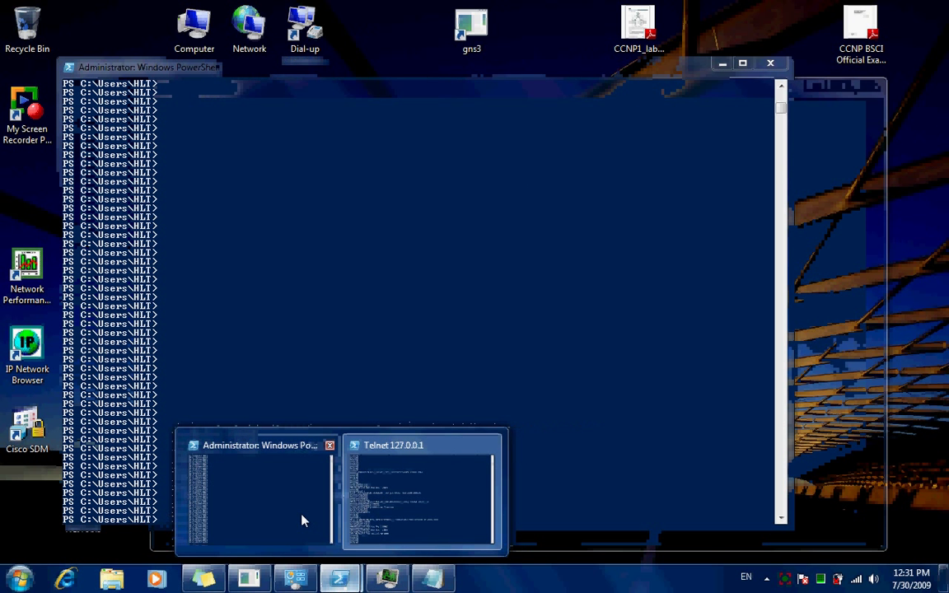
click(302, 519)
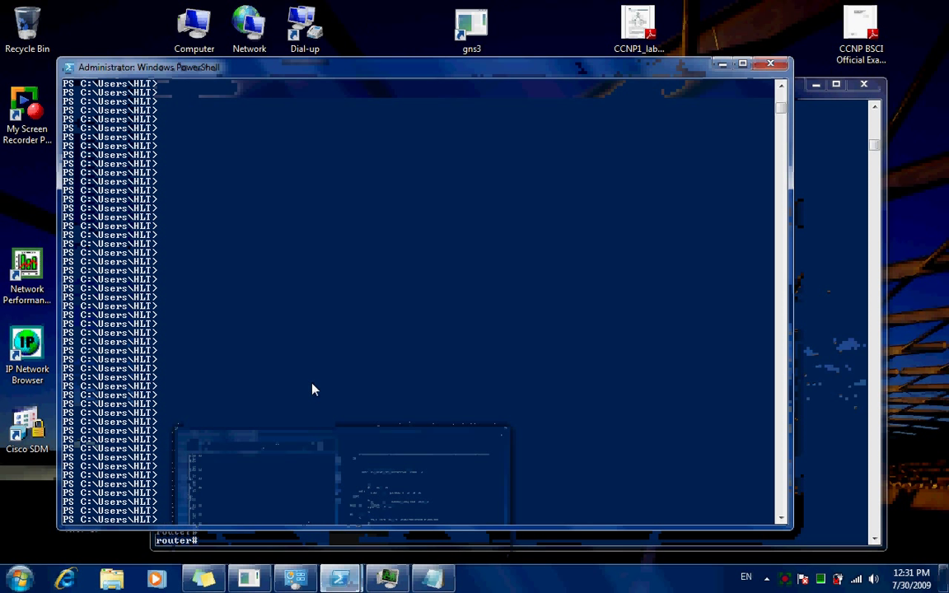
text(route print)
key(Return)
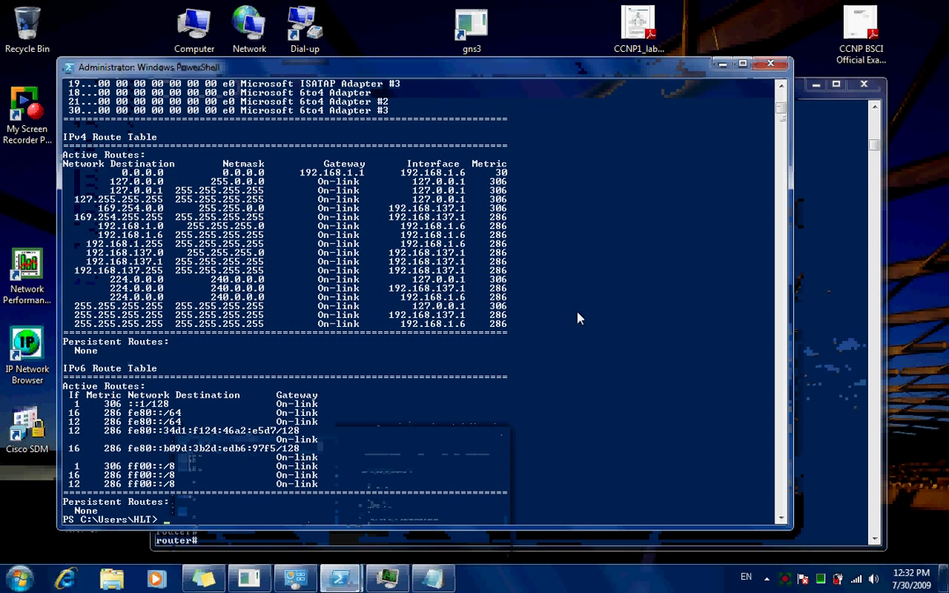
Step: Highlight the Interface List rows: Loopback Adapter, wireless adapter, ISATAP and Teredo adapters
click(780, 87)
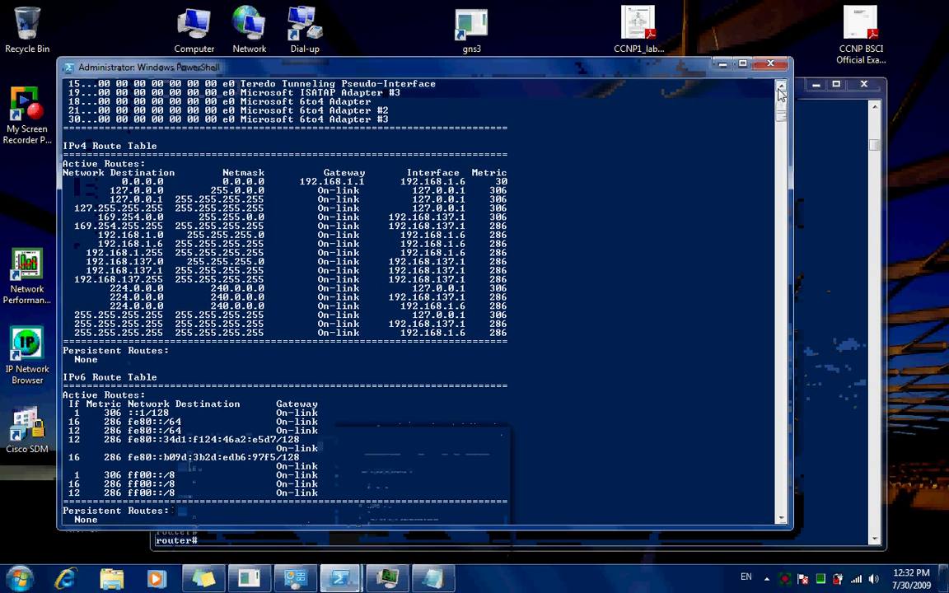
click(781, 87)
click(781, 87)
scroll(780, 91, up, 2)
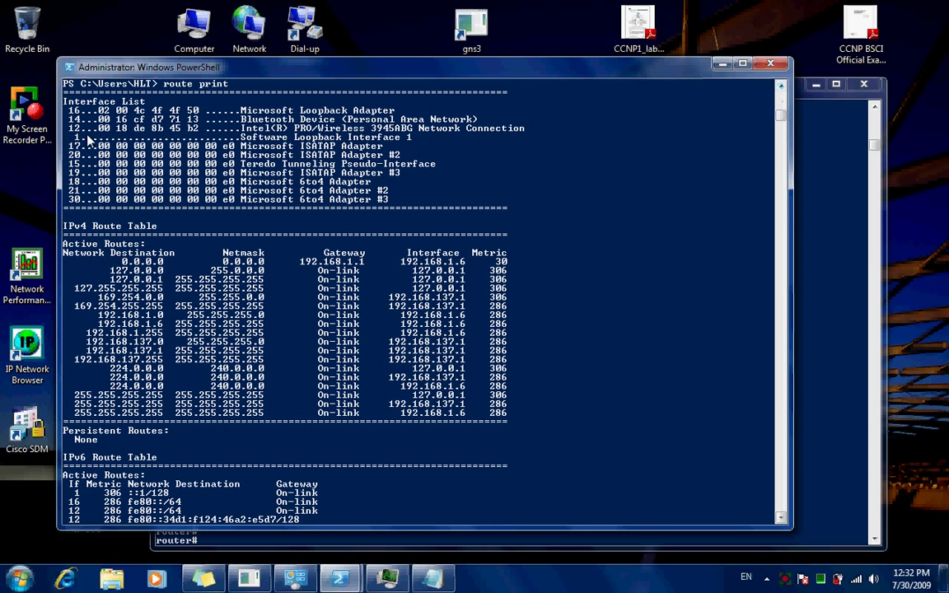
drag(66, 99, 435, 203)
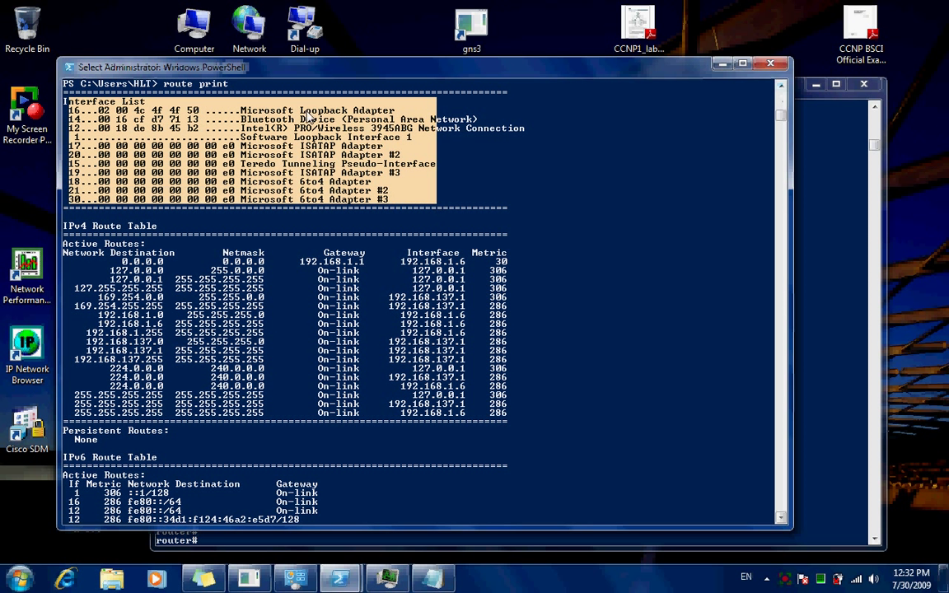
drag(303, 110, 384, 112)
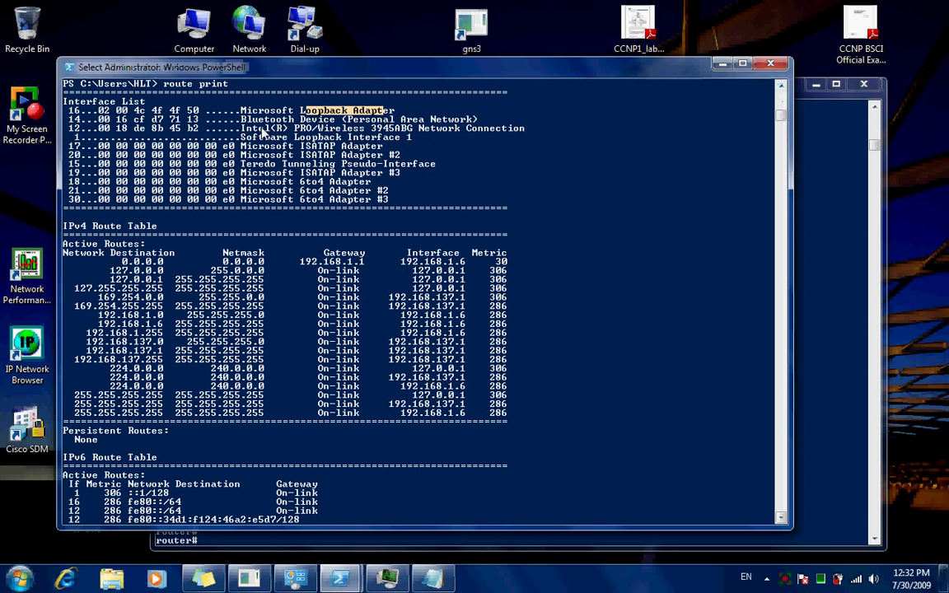
drag(290, 125, 461, 130)
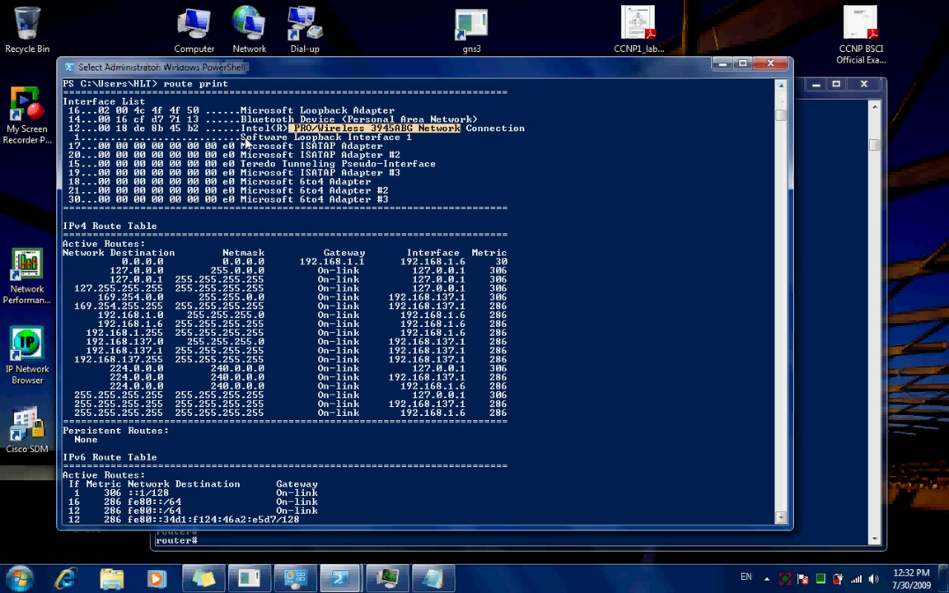
drag(239, 146, 406, 174)
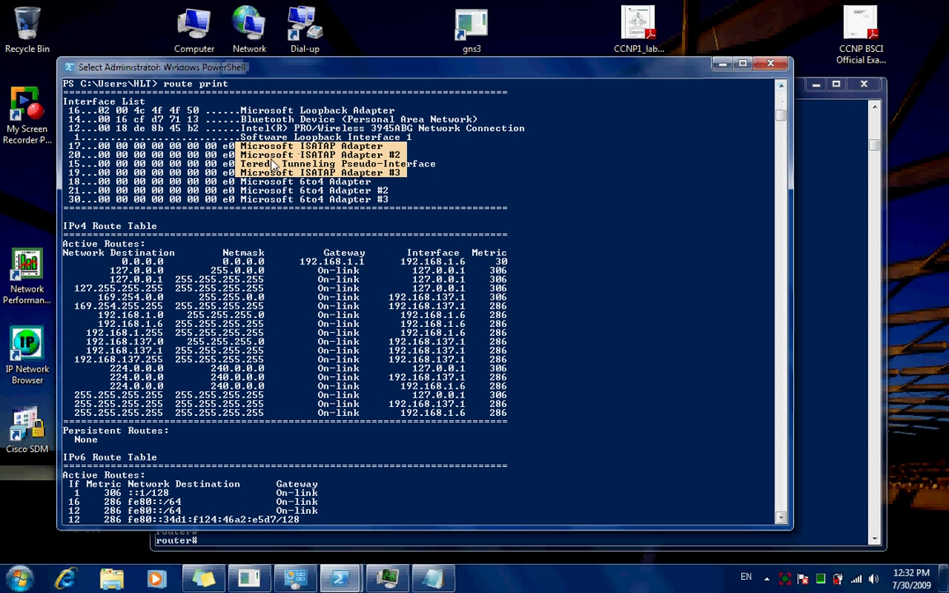
click(439, 175)
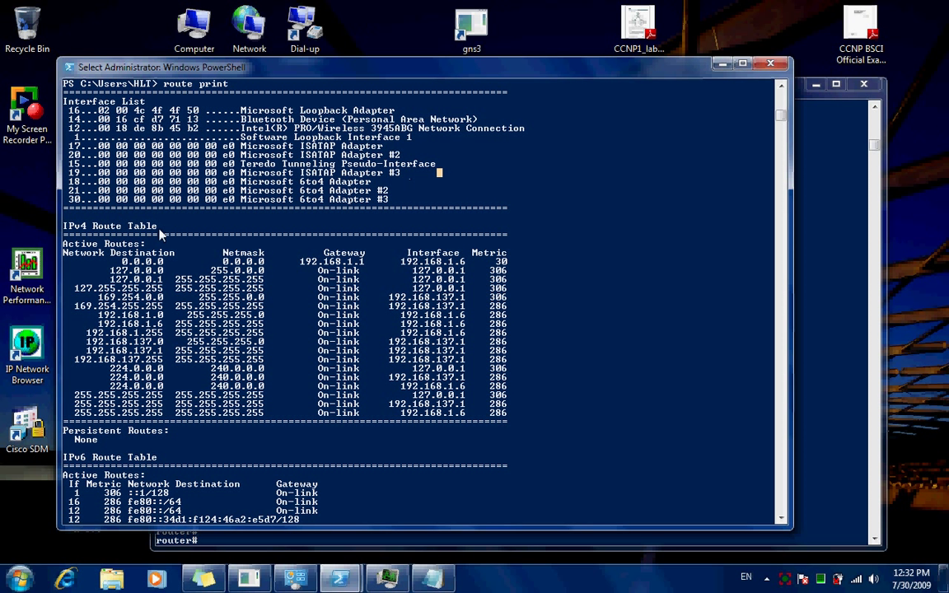
drag(163, 224, 70, 231)
drag(65, 227, 507, 419)
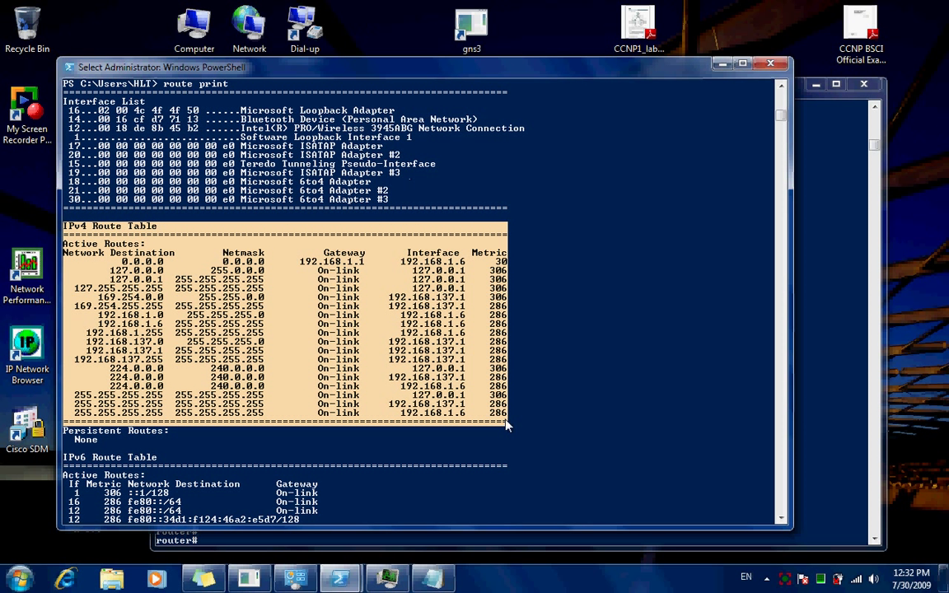
click(191, 262)
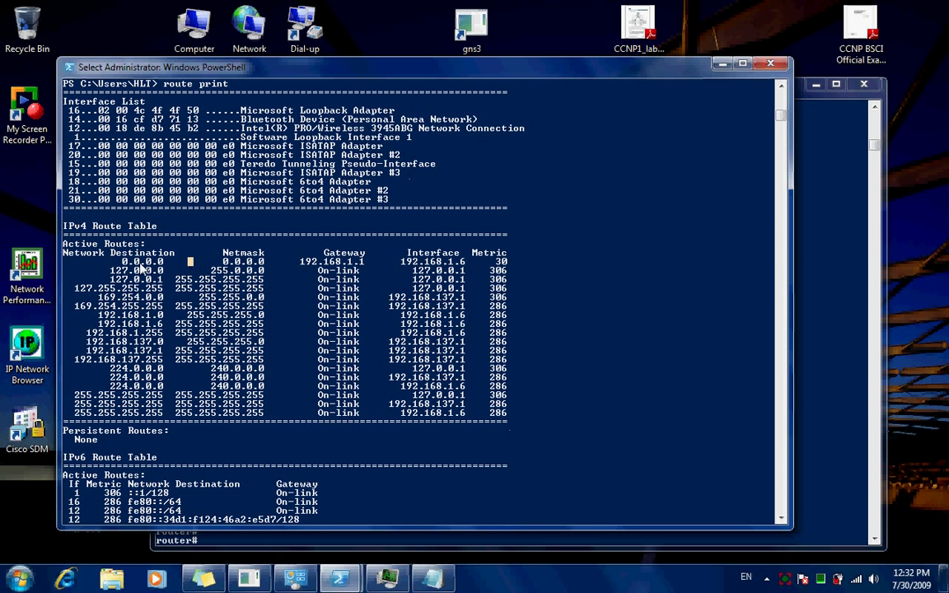
drag(116, 258, 512, 264)
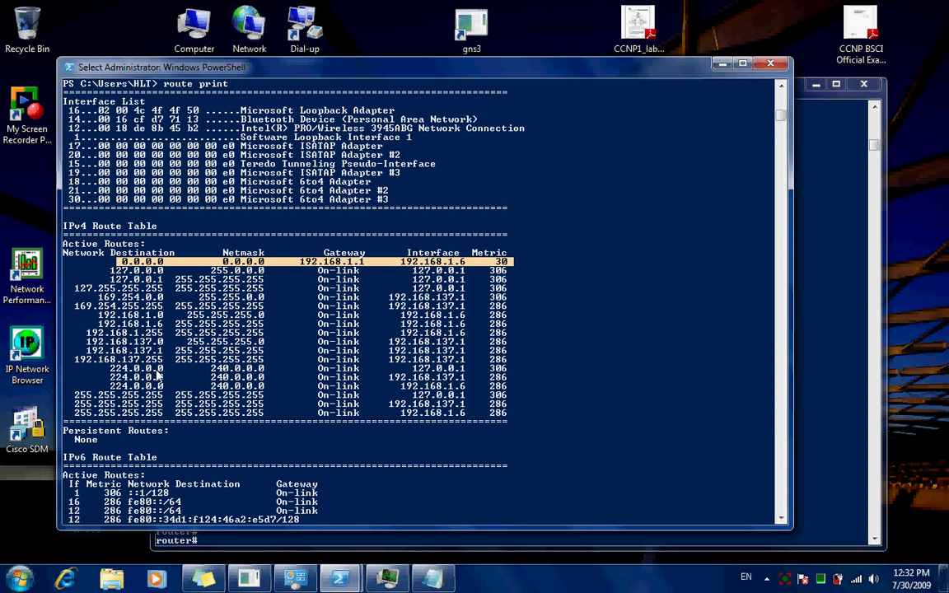
click(279, 397)
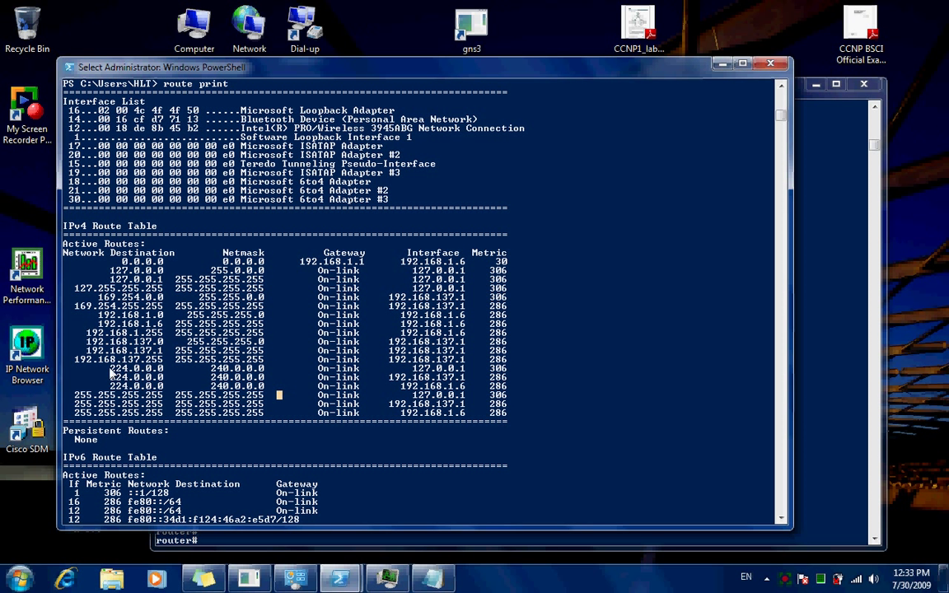
drag(106, 365, 270, 394)
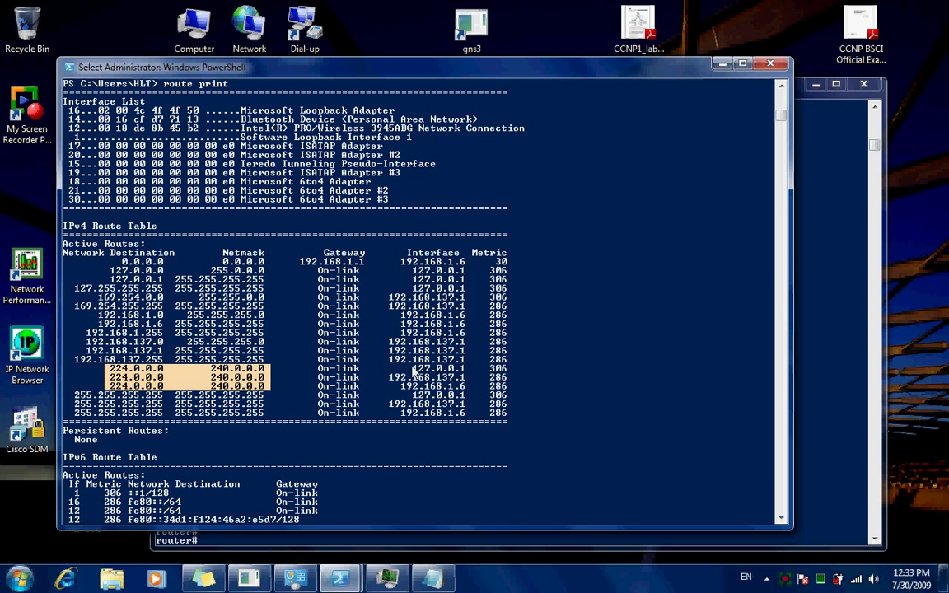
drag(408, 367, 467, 386)
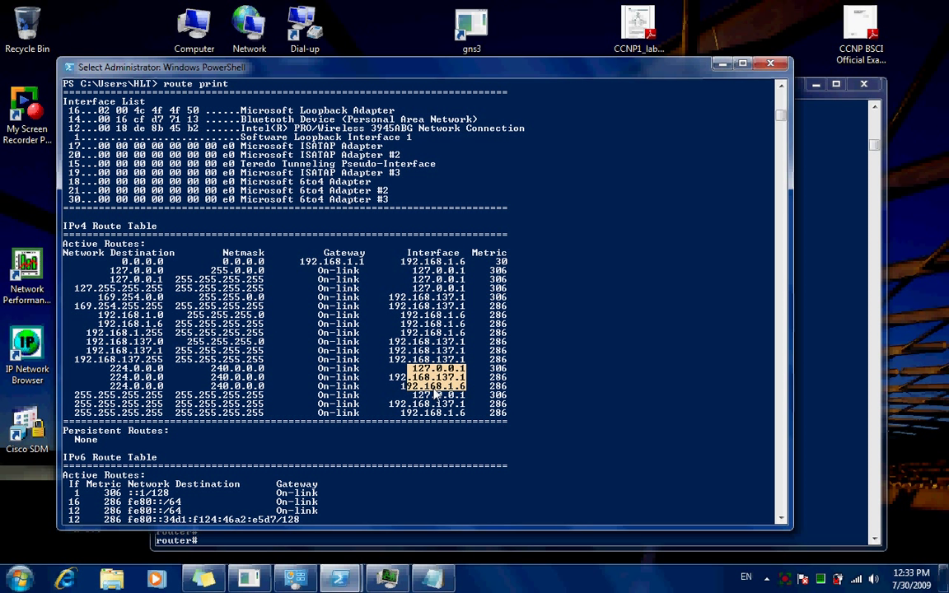
drag(379, 365, 474, 389)
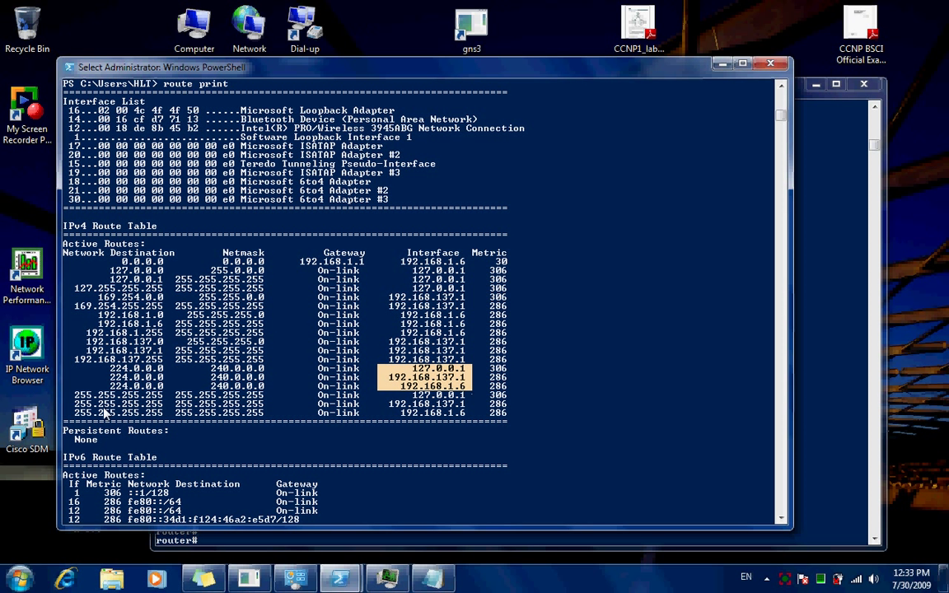
Step: Open the Windows Features list from Control Panel's Programs and Features
click(19, 580)
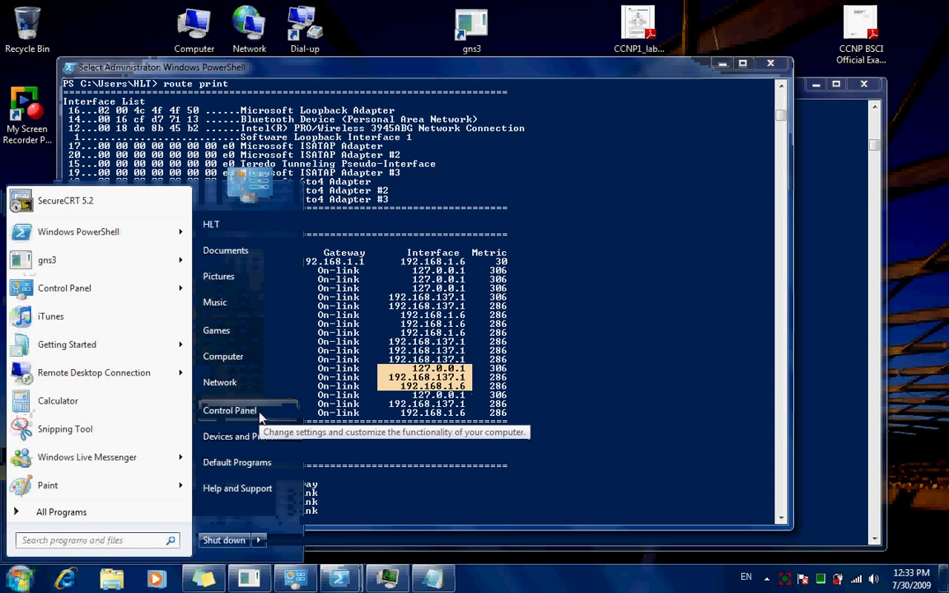
click(230, 411)
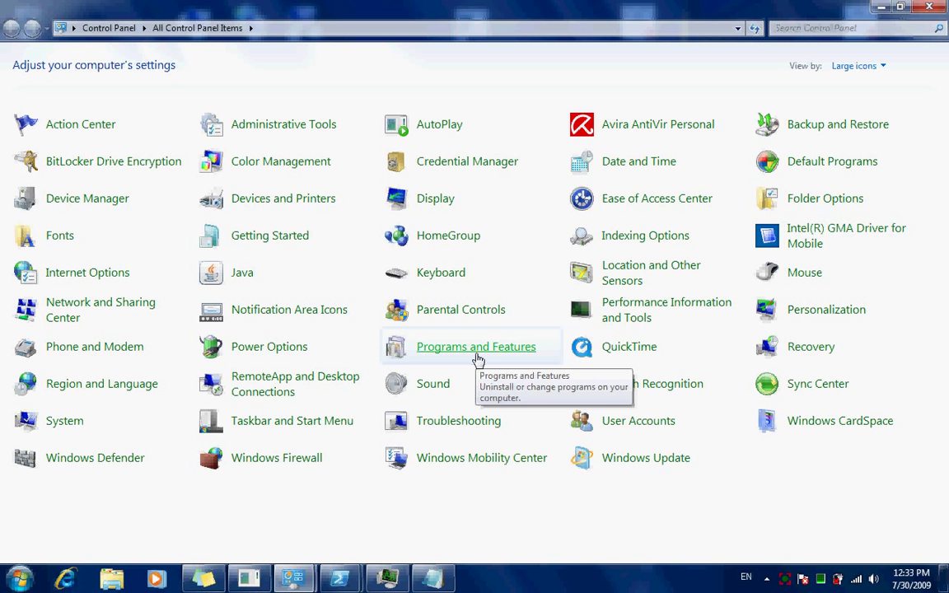
click(478, 349)
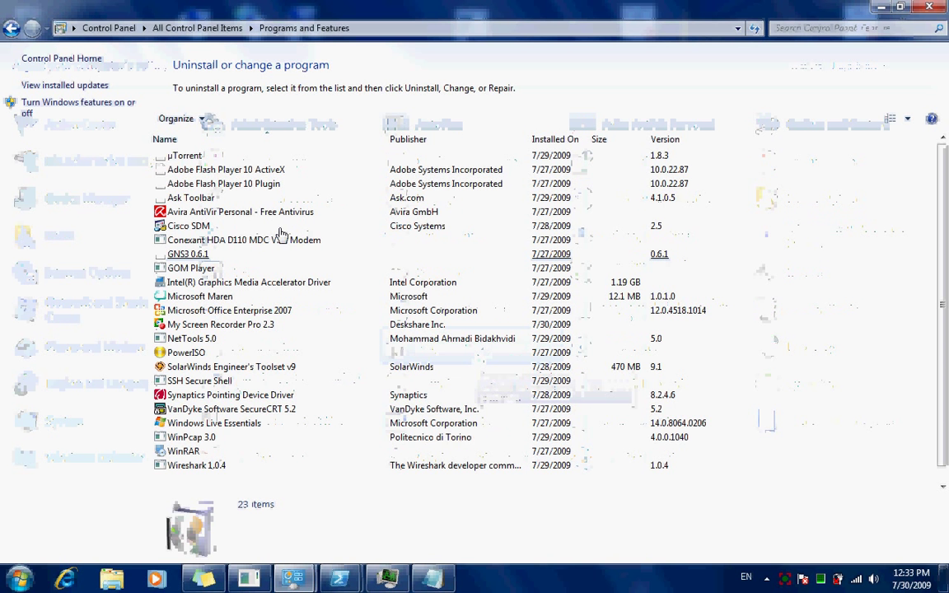
click(181, 227)
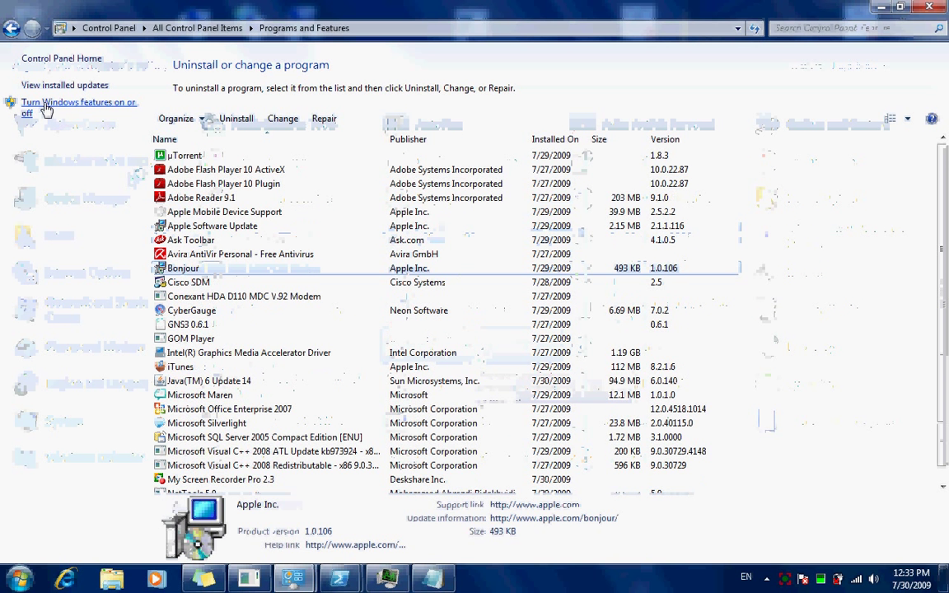
click(47, 110)
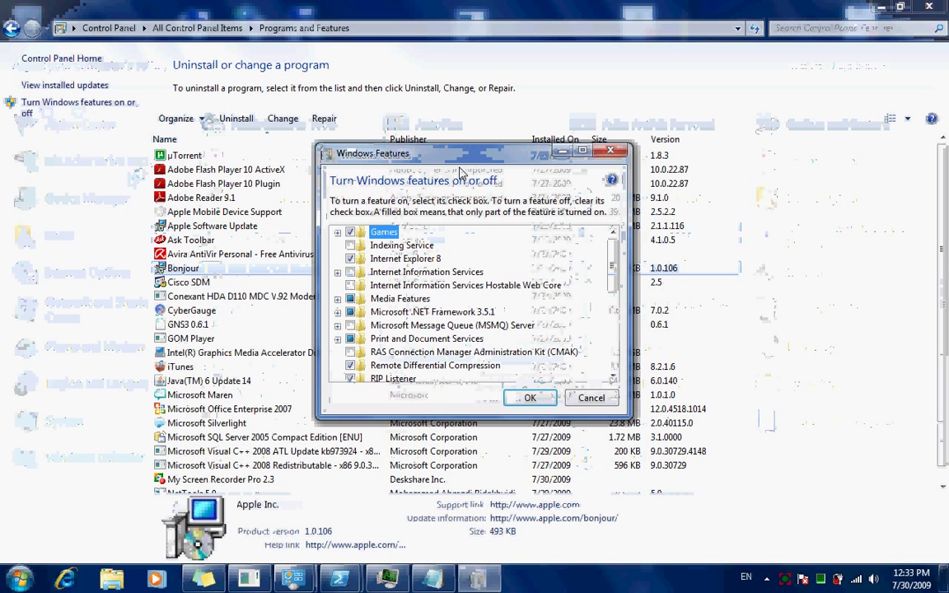
Step: Tick RIP Listener in Windows Features and confirm with OK
drag(616, 256, 616, 282)
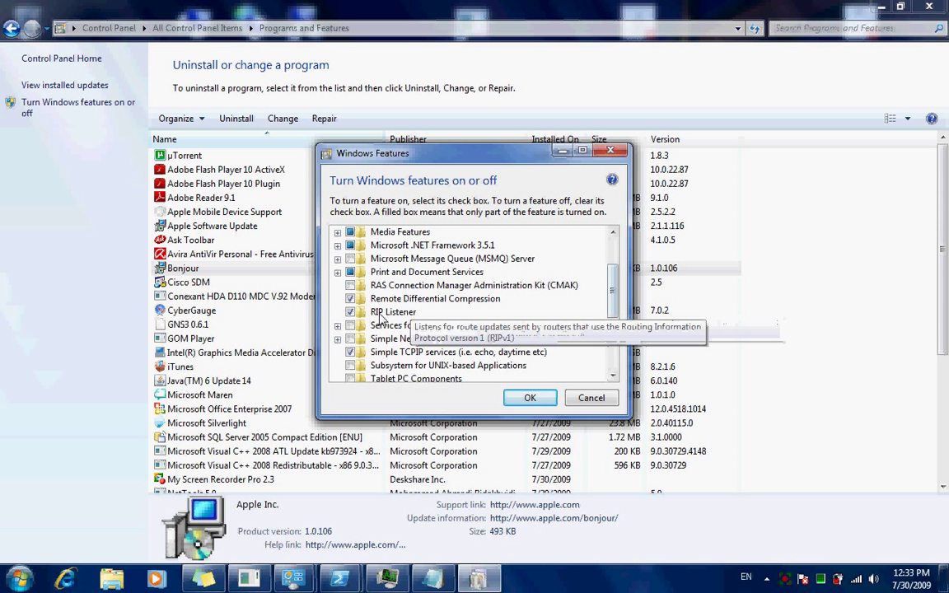
click(380, 314)
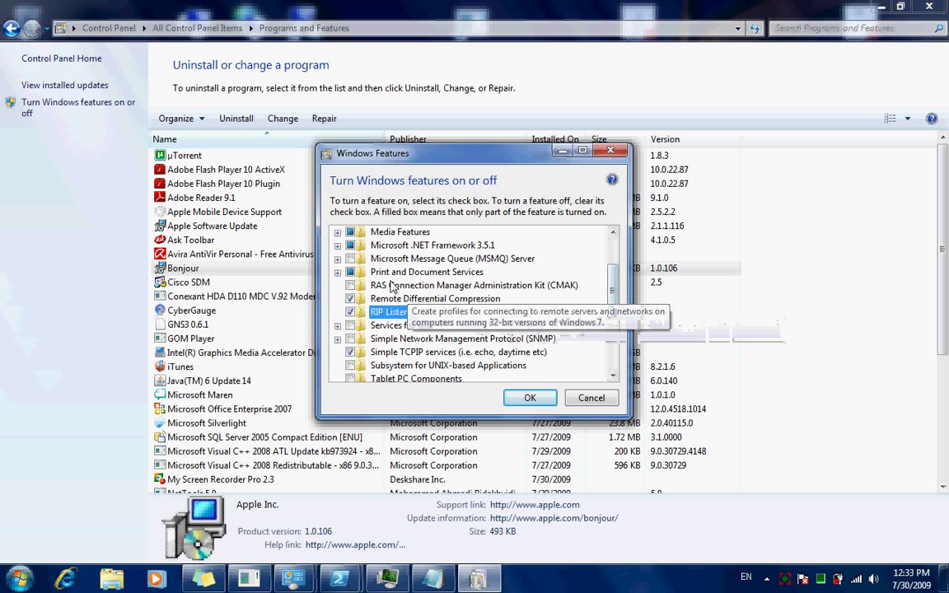
click(337, 273)
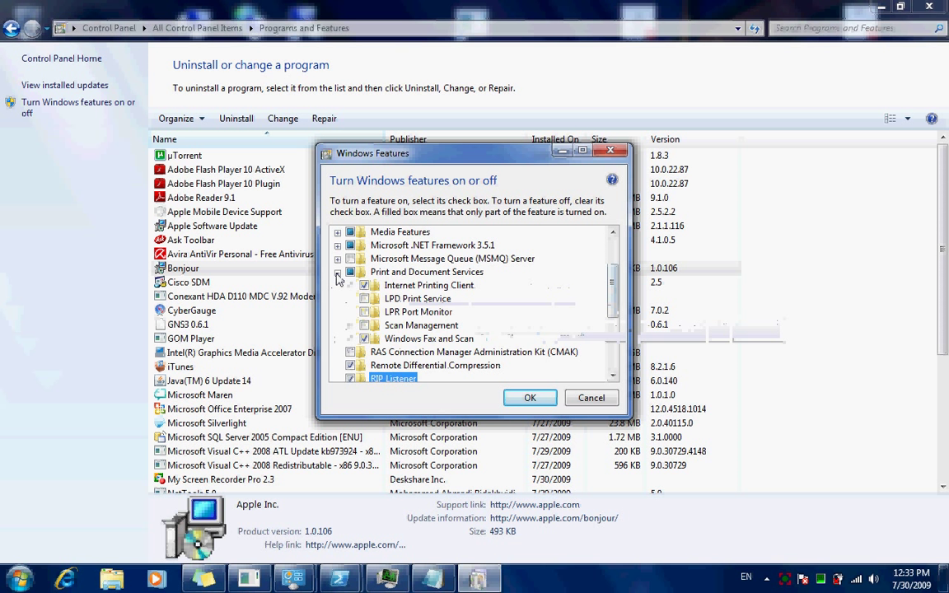
click(337, 275)
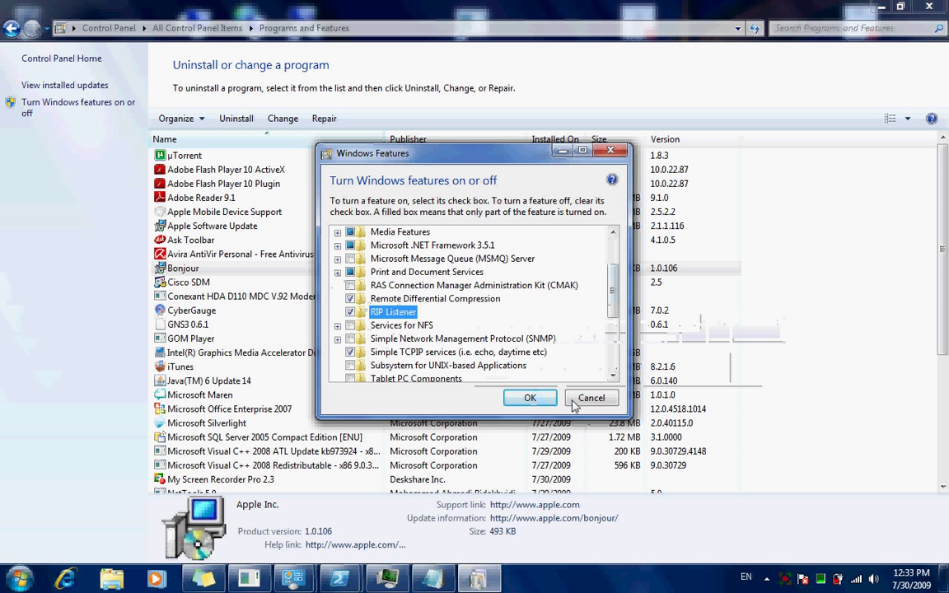
click(350, 313)
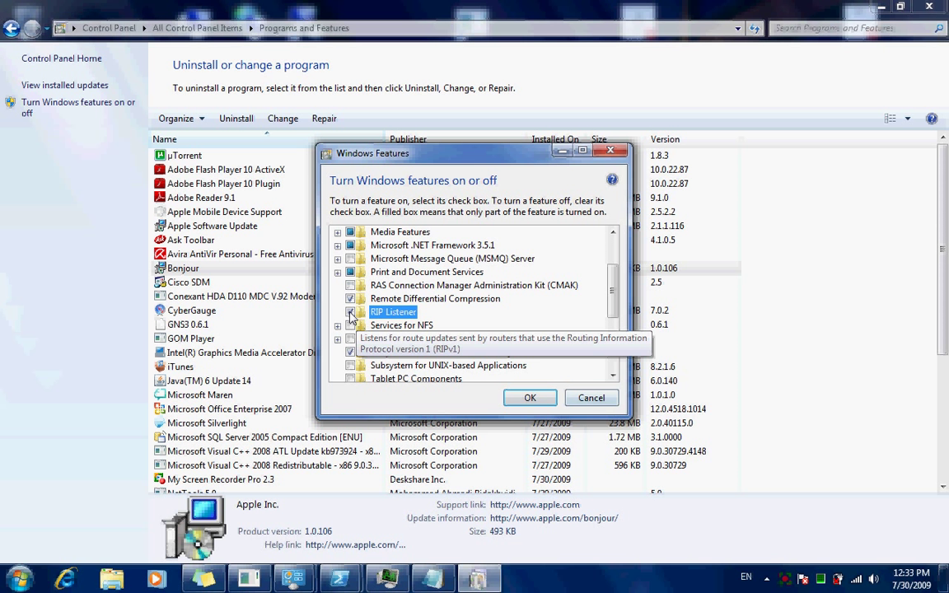
click(530, 398)
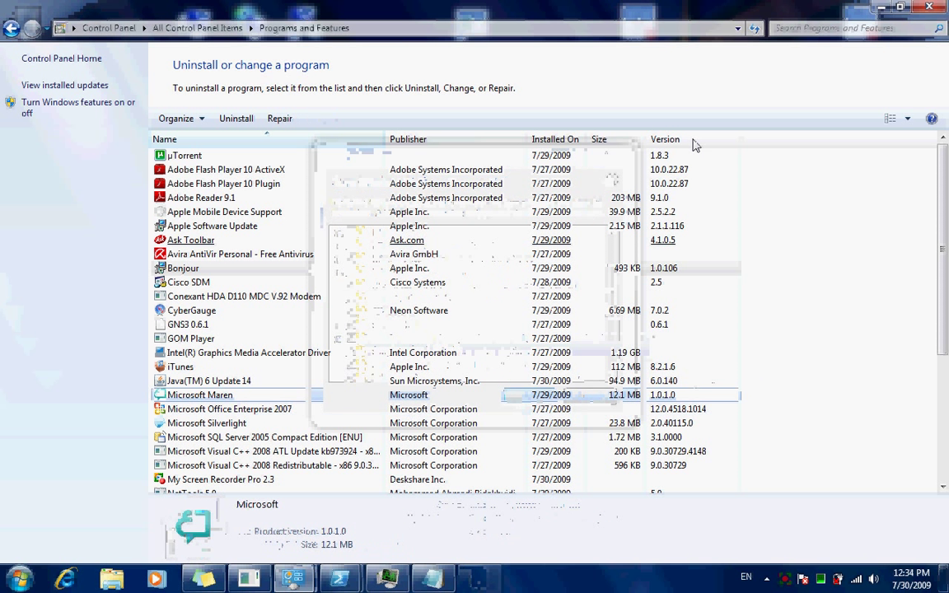
Step: Run show ip interface brief and highlight the FastEthernet0/0, FastEthernet0/1 and Loopback0 rows
click(942, 7)
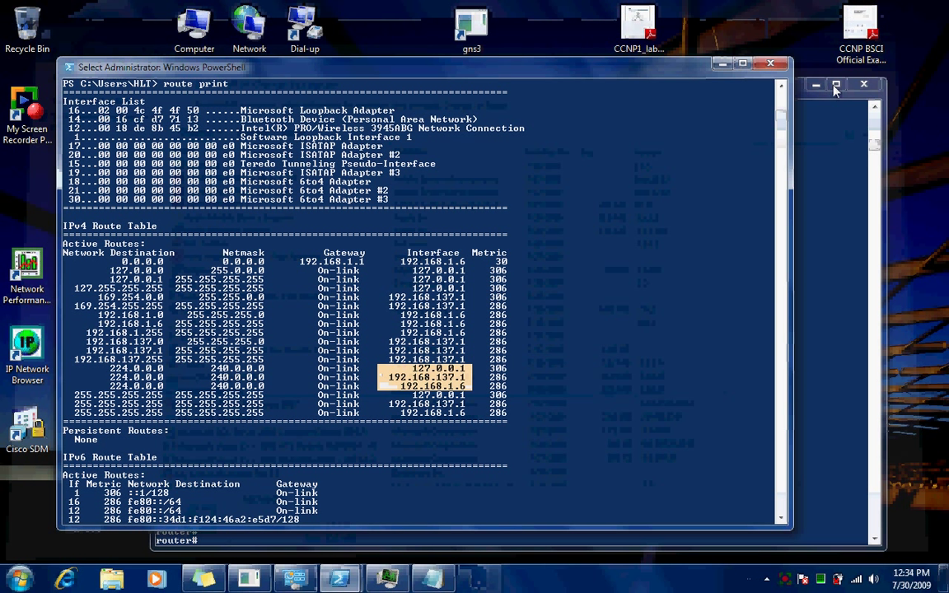
click(338, 542)
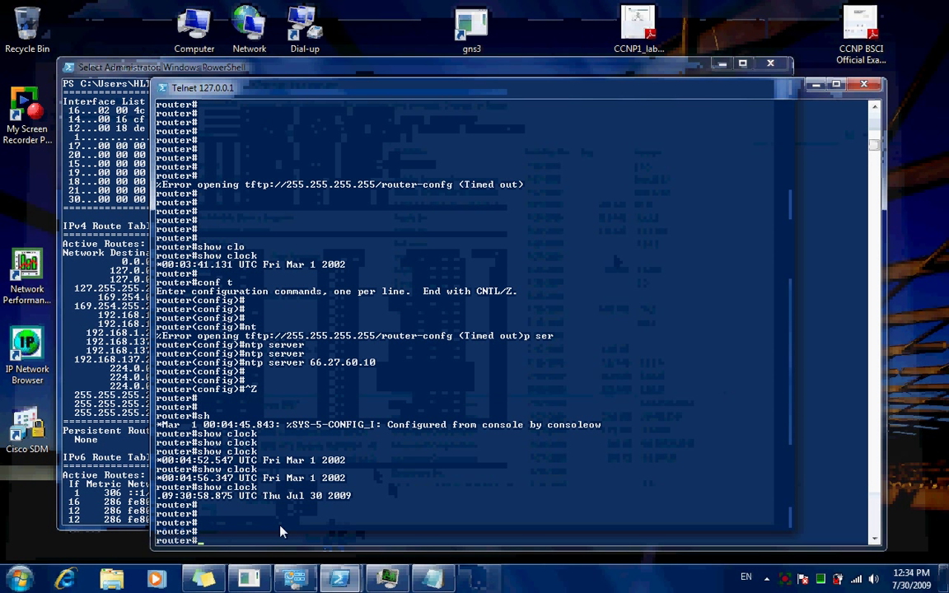
key(Return)
key(Return)
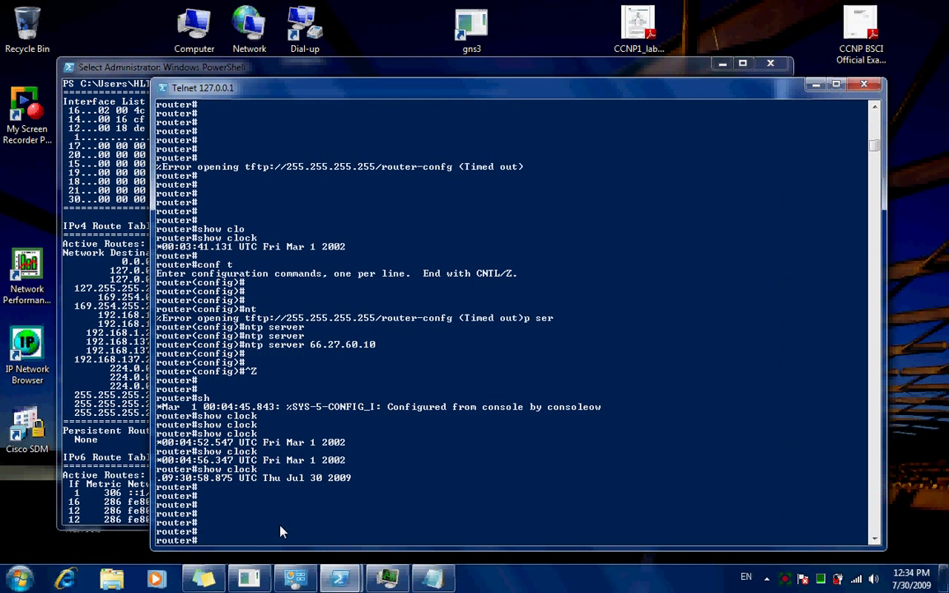
text(sh)
key(Tab)
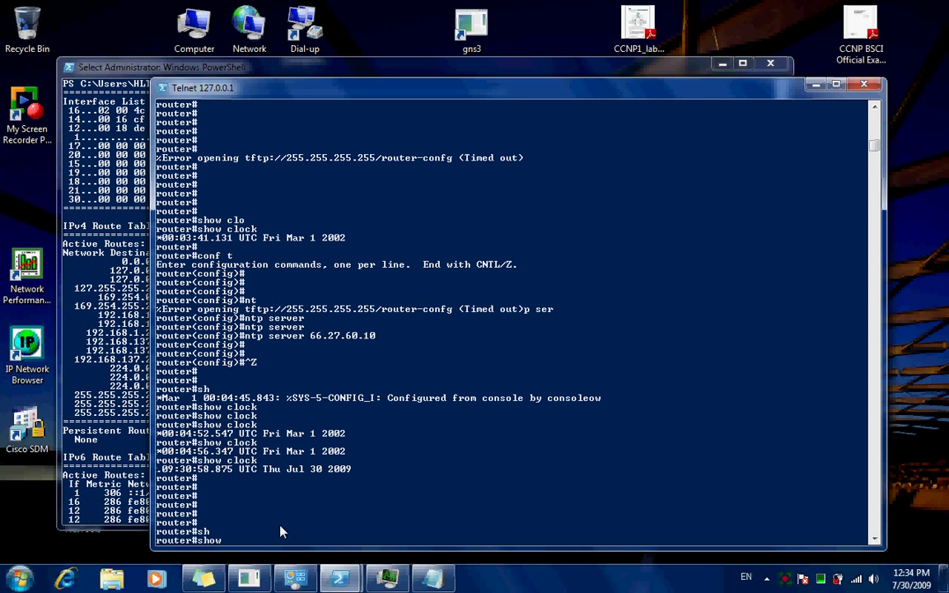
text(ip)
key(Tab)
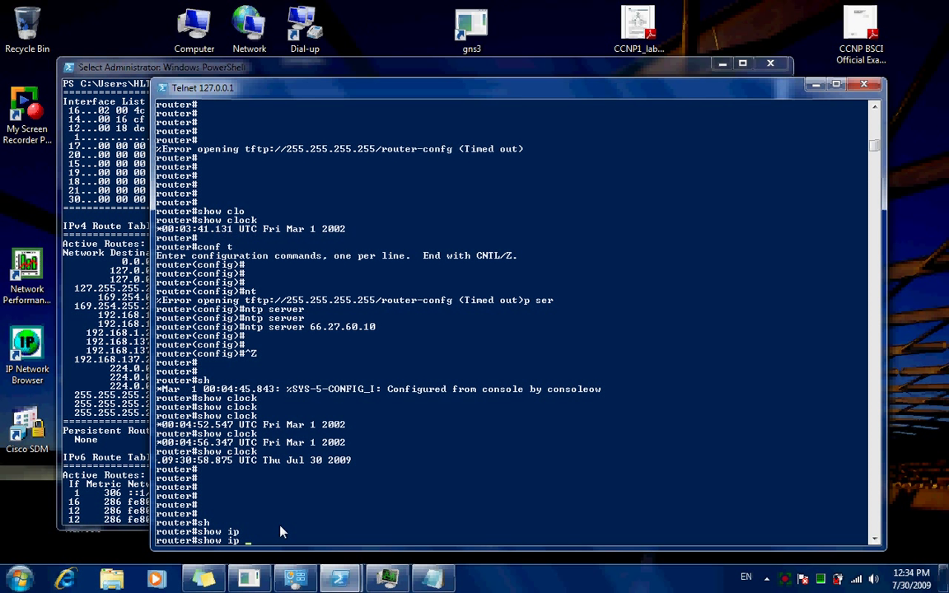
text(int)
key(Tab)
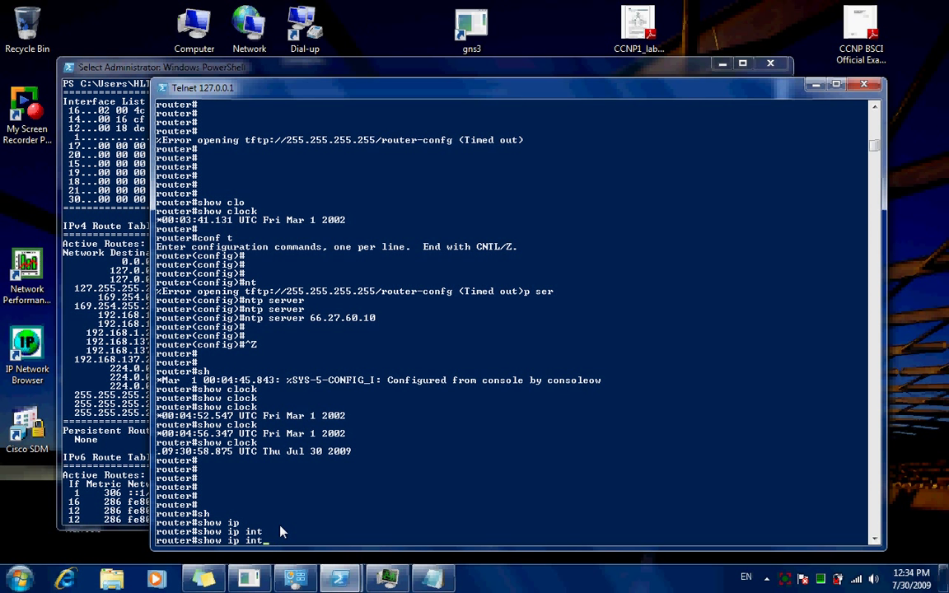
key(Tab)
text(bri)
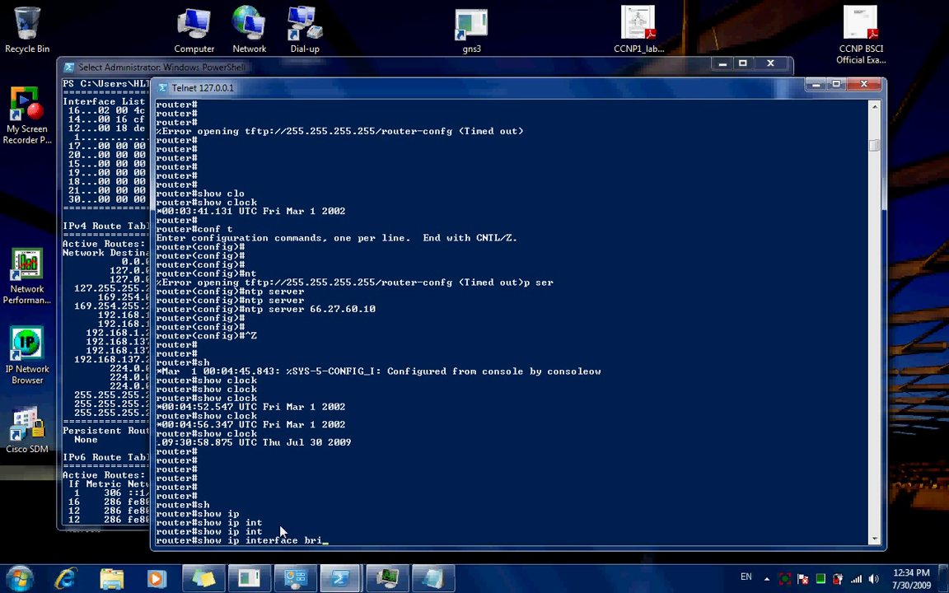
key(Tab)
key(Return)
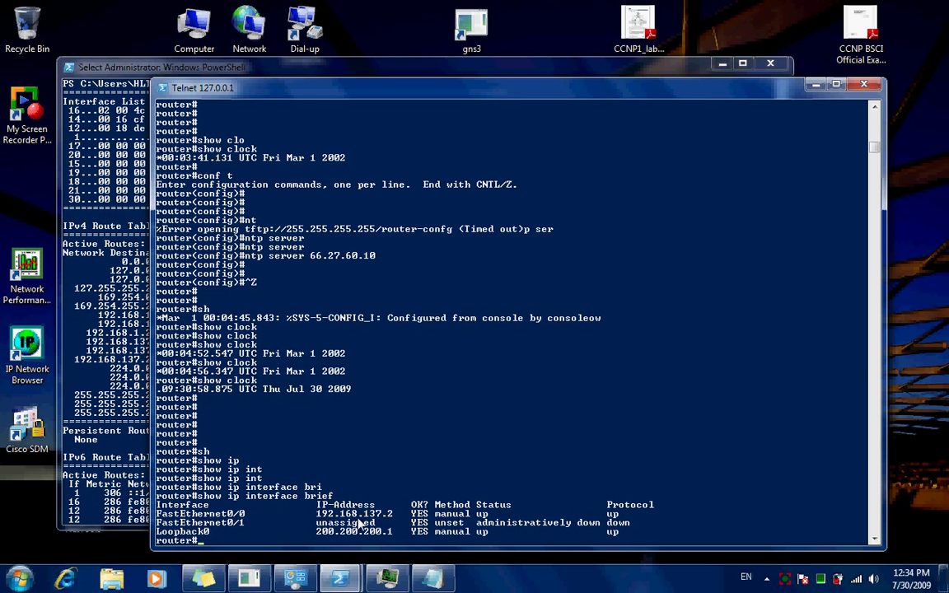
drag(630, 534, 155, 518)
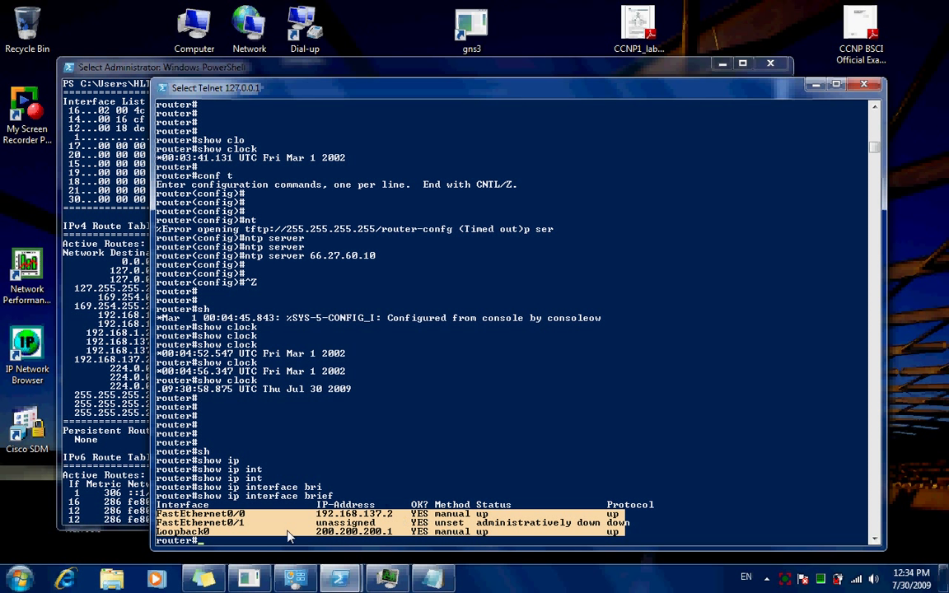
Step: Enter global configuration mode and start the RIP routing process with router rip
click(230, 543)
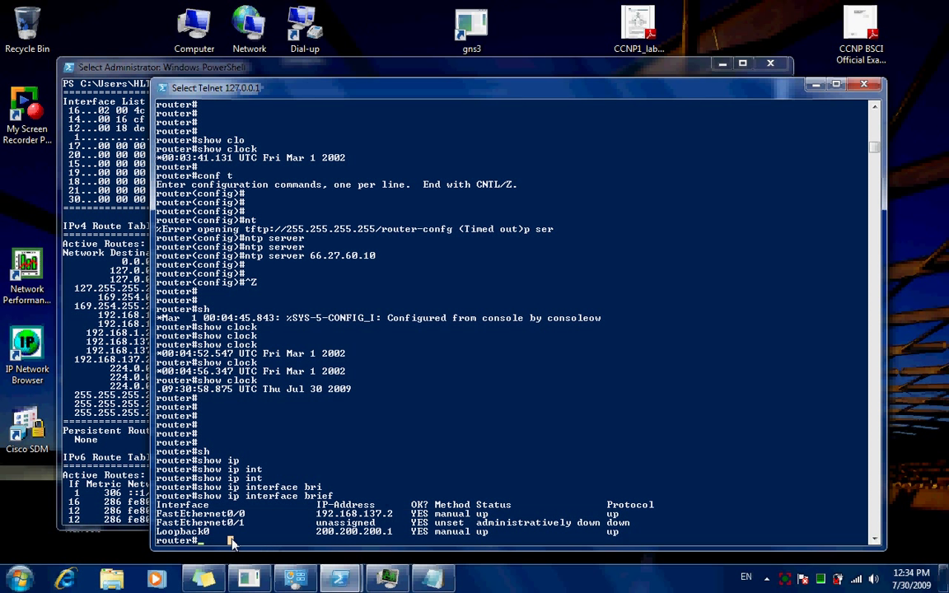
text(con)
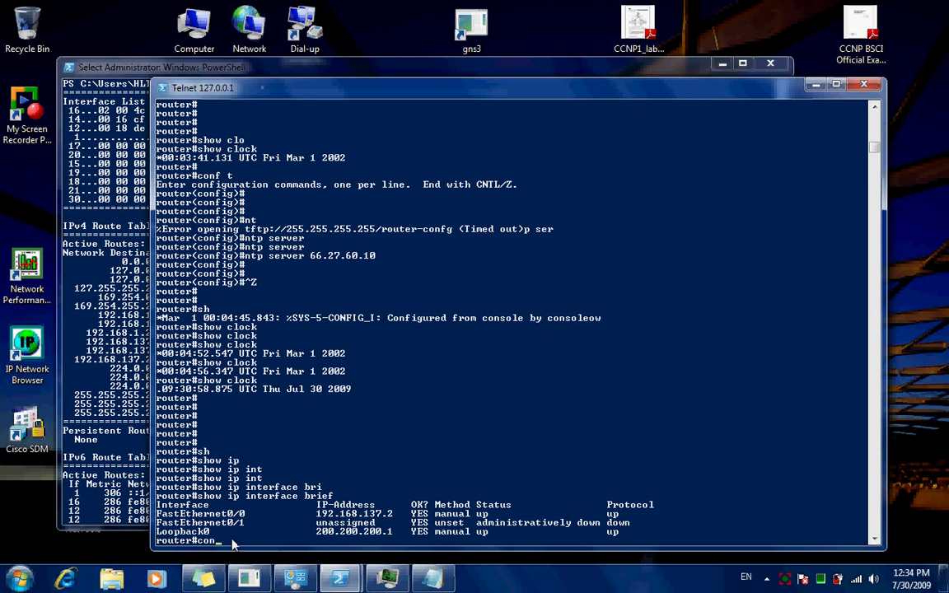
text(f t)
key(Return)
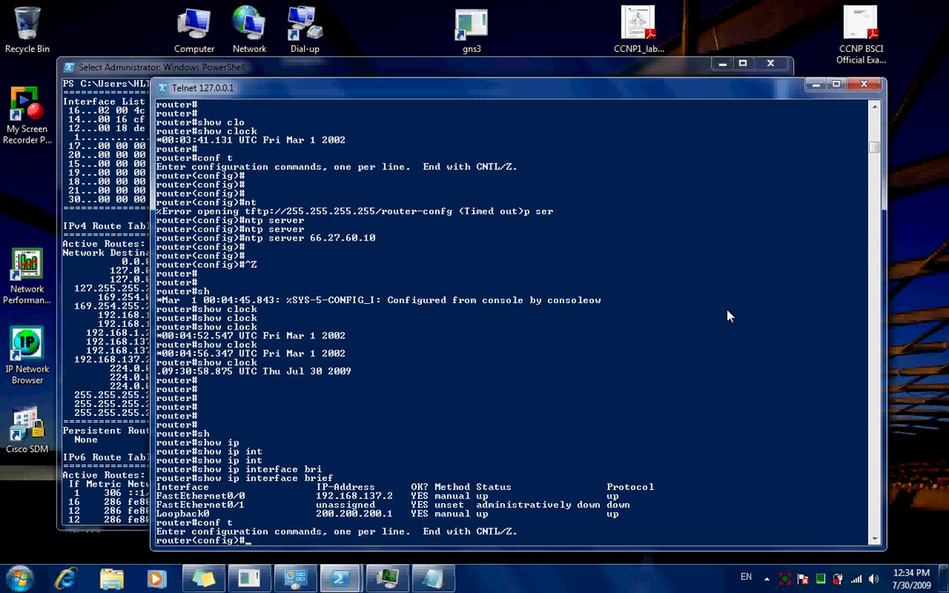
text(router rip)
key(Return)
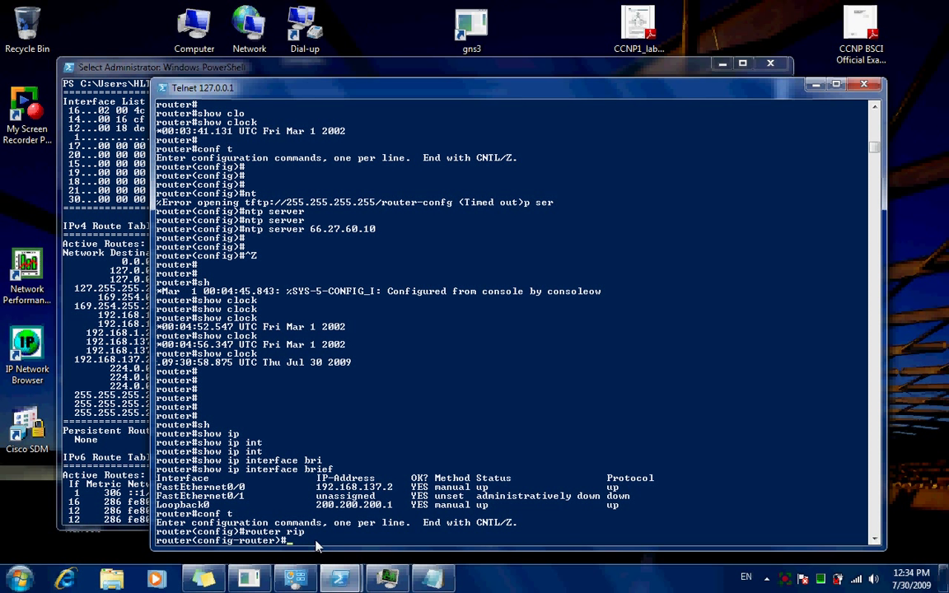
Step: Add RIP networks 192.168.137.2 and 200.200.200.1
text(net)
key(Tab)
text(19)
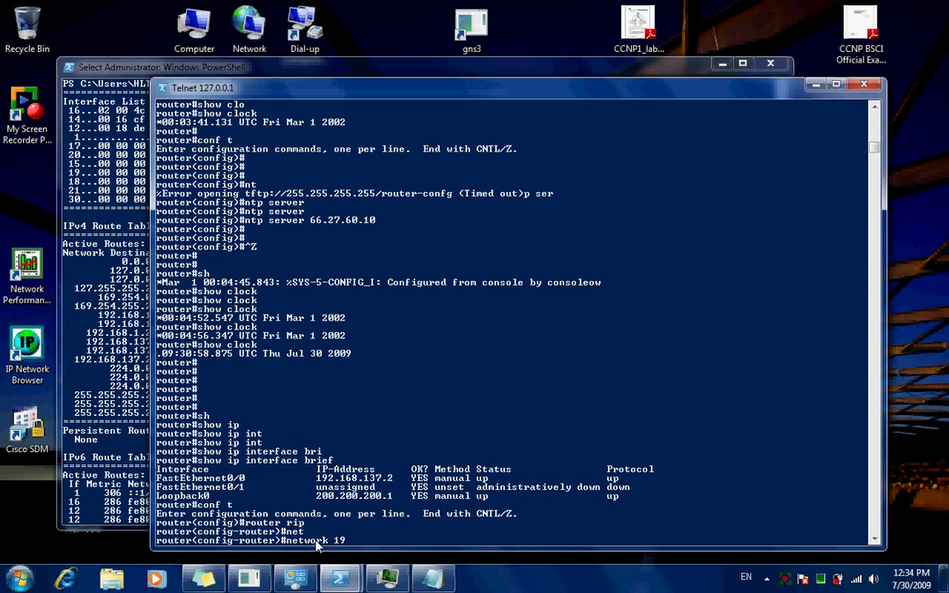
text(2.168.137.2)
key(Return)
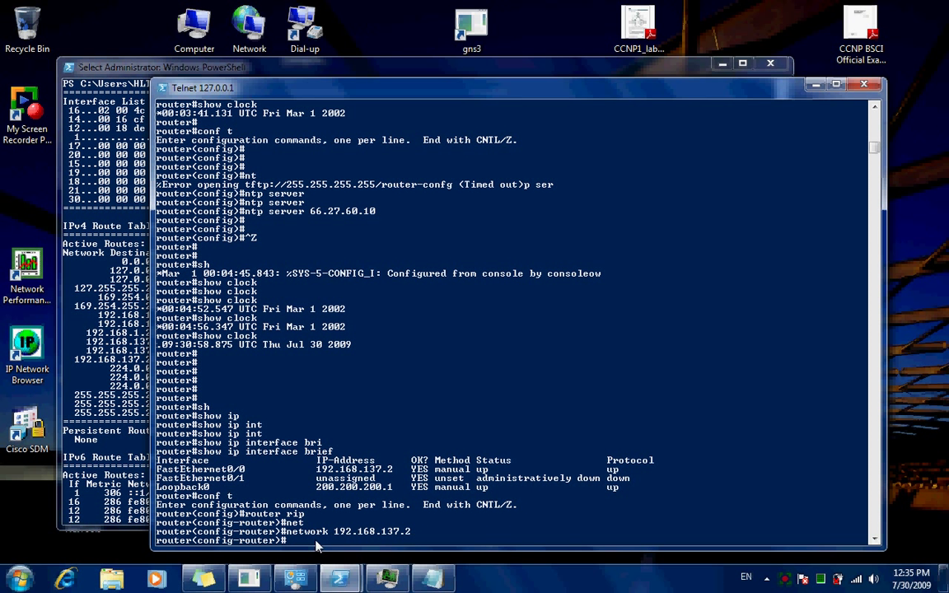
text(netwo)
key(Tab)
text(200.2)
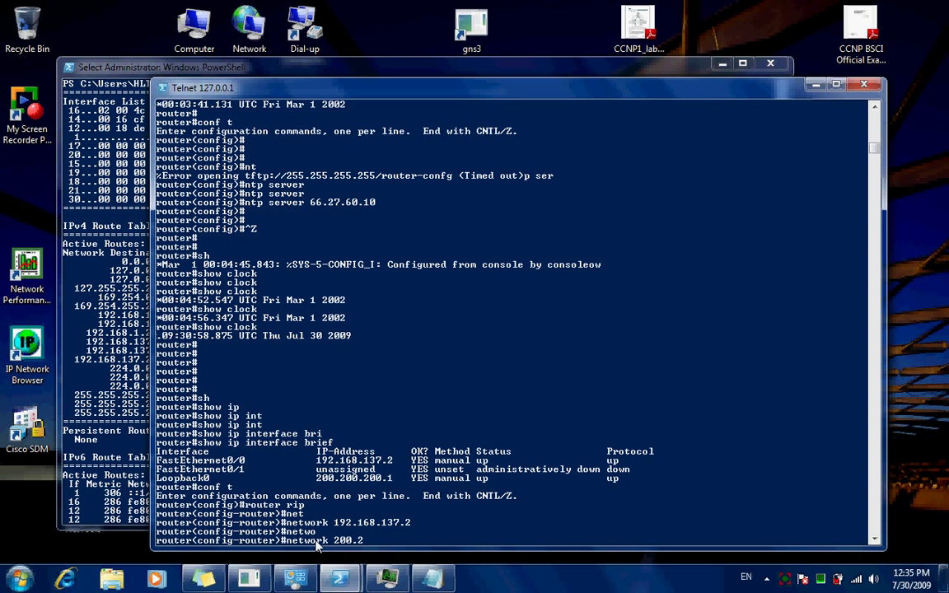
text(00.200.1)
key(Return)
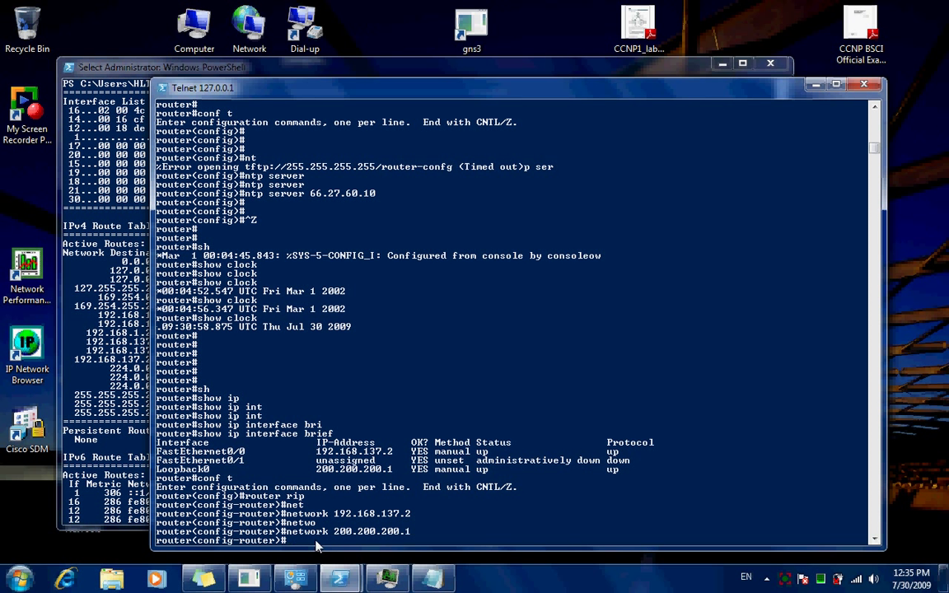
Step: Copy the old IPv4 route table in PowerShell
click(97, 379)
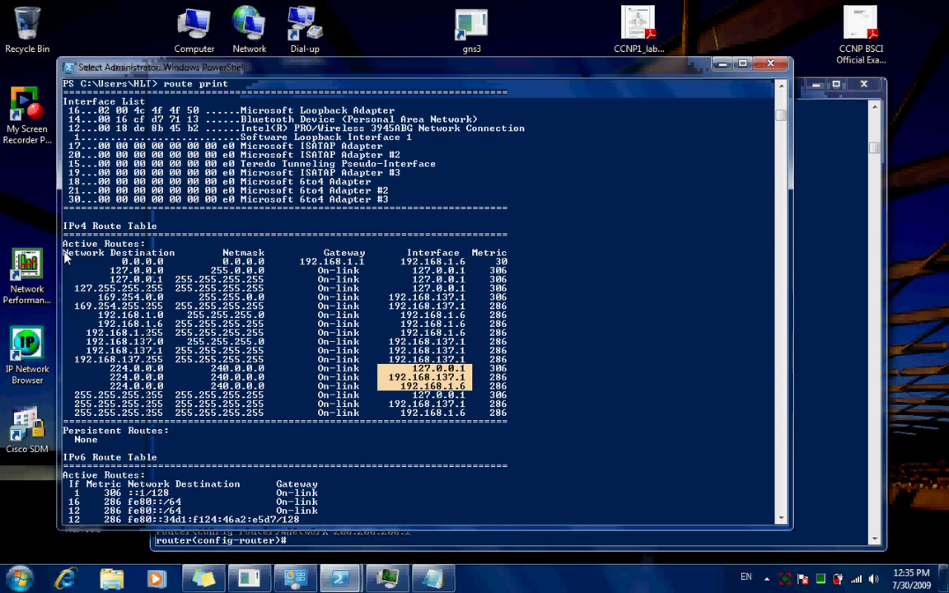
drag(66, 258, 508, 418)
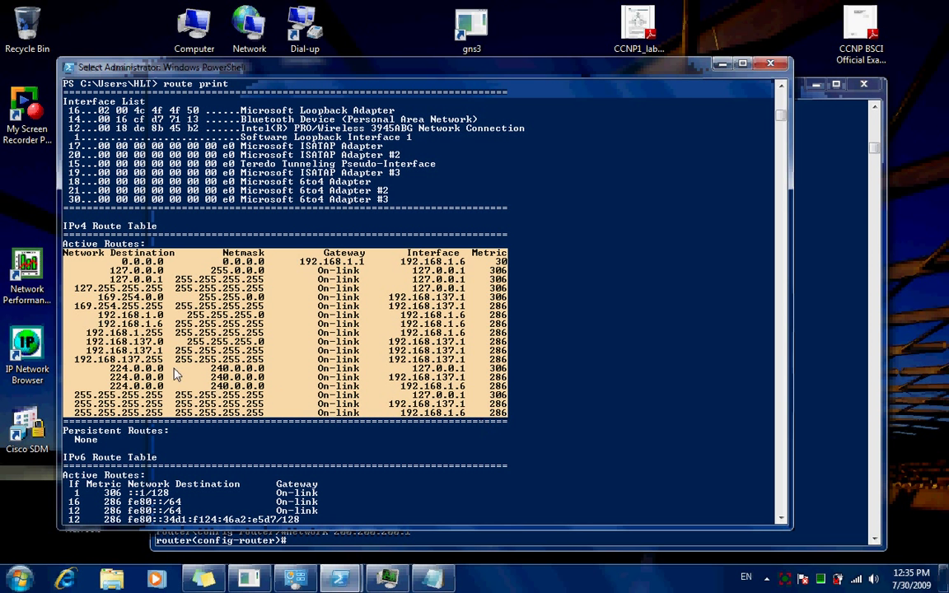
right_click(666, 486)
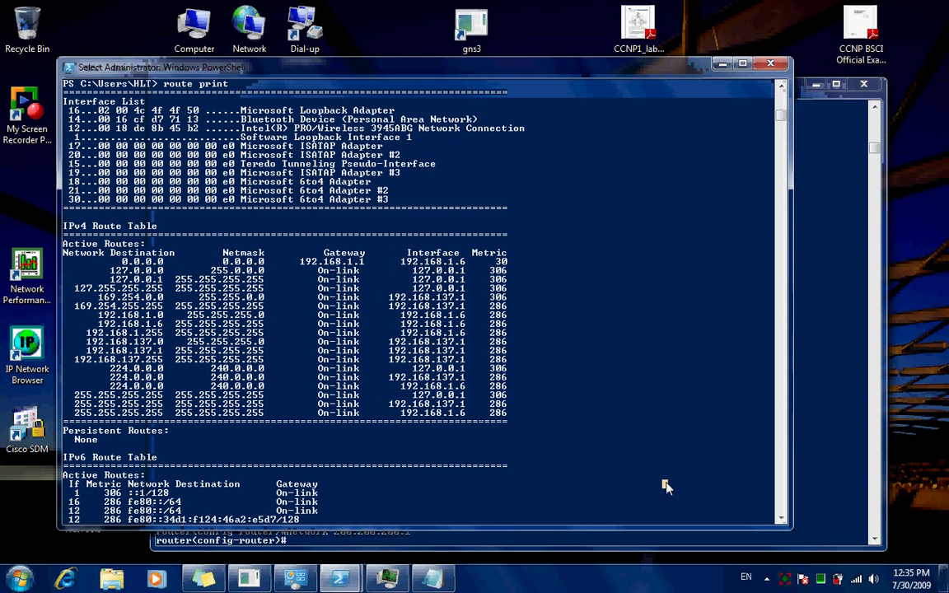
key(Return)
key(Return)
key(Return)
key(Return)
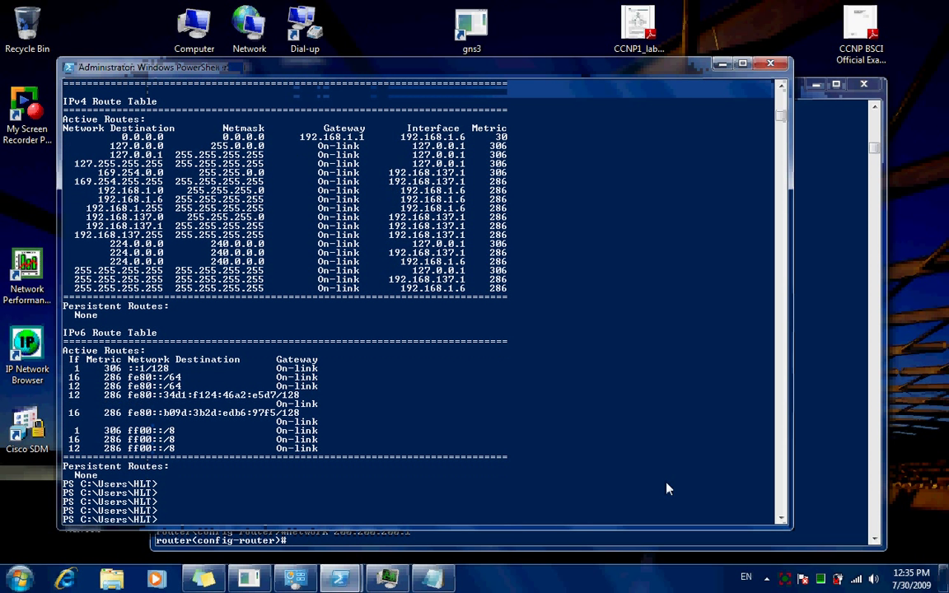
Step: Rerun route print and highlight the 200.200.200.0 route via 192.168.137.2, metric 32
text(rouprint)
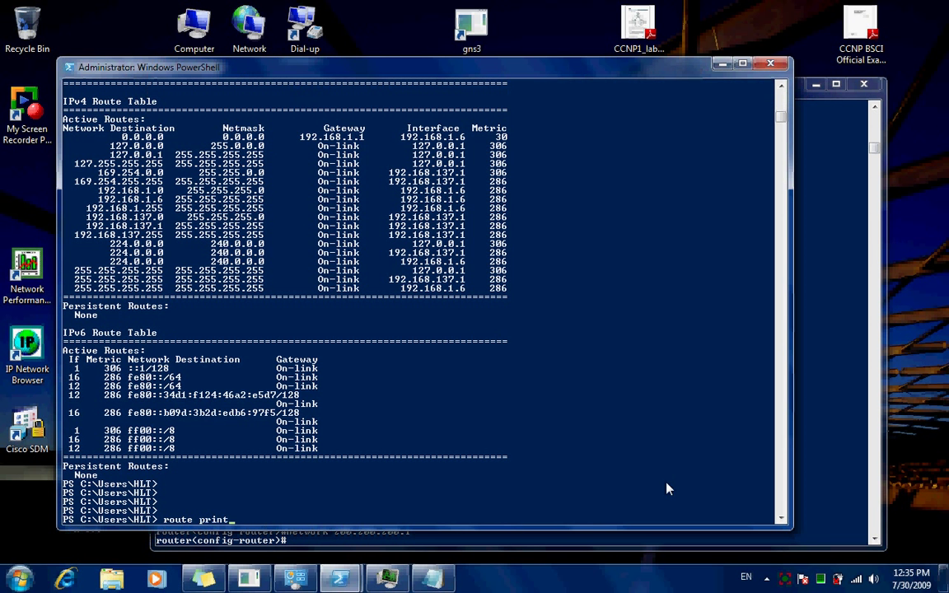
key(Return)
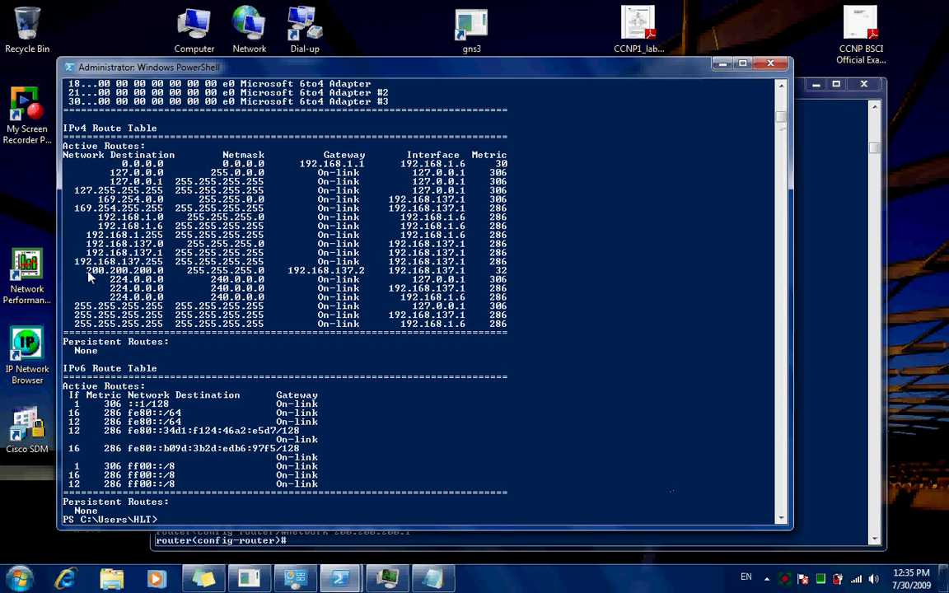
drag(87, 272, 164, 276)
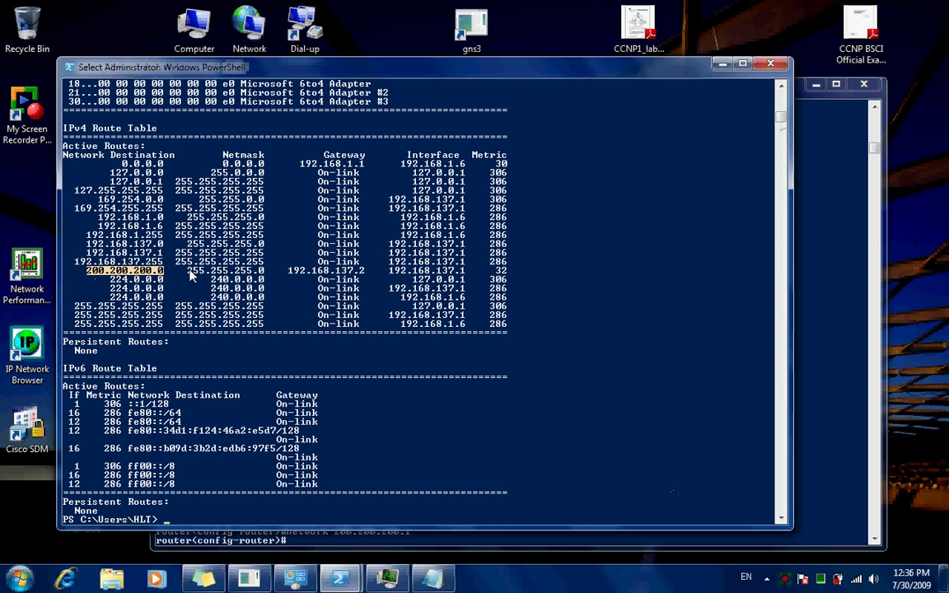
drag(191, 271, 360, 279)
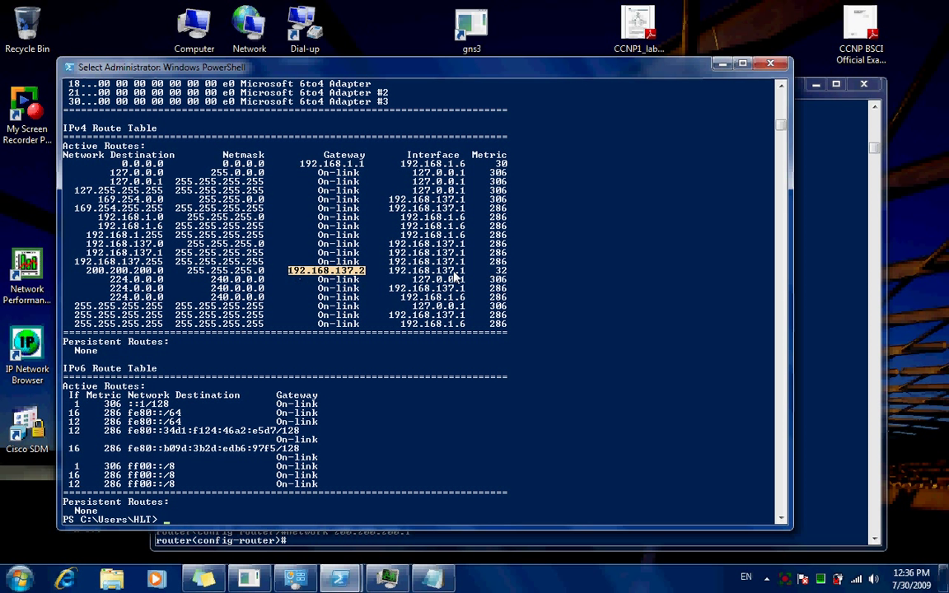
drag(497, 272, 501, 277)
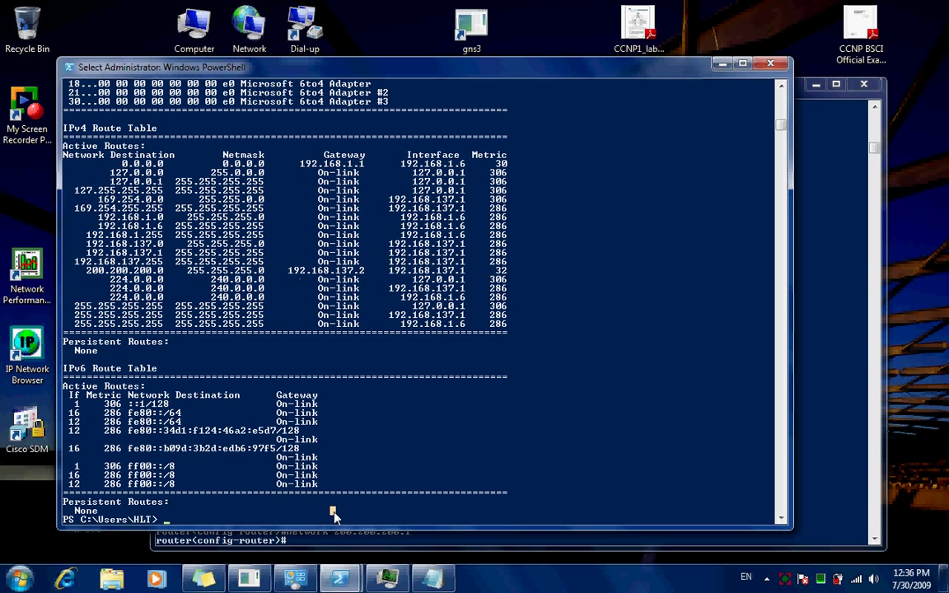
Step: Ping 200.200.200.1 from PowerShell and highlight the four successful replies showing 0% loss
key(Return)
key(Return)
key(Return)
key(Return)
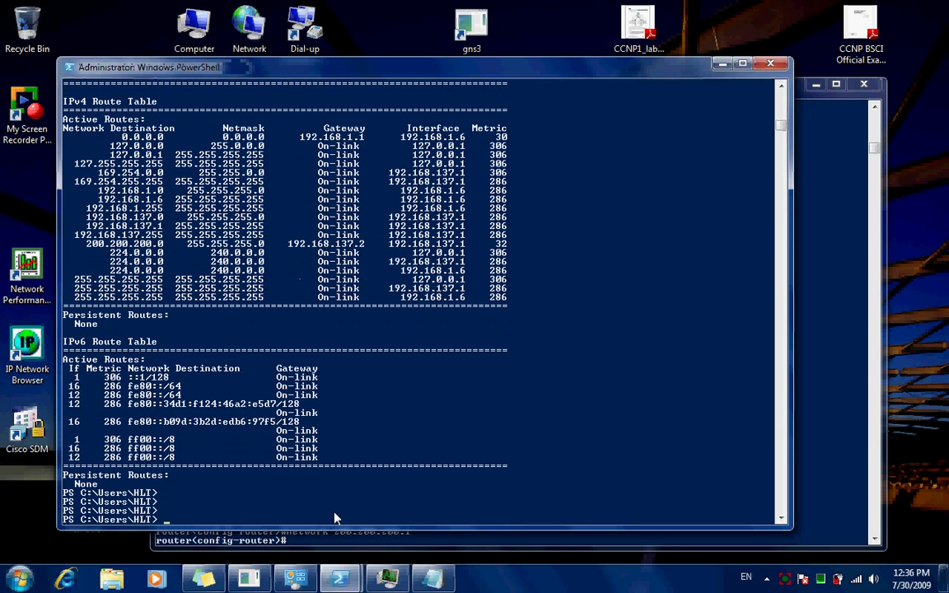
text(ping 200.)
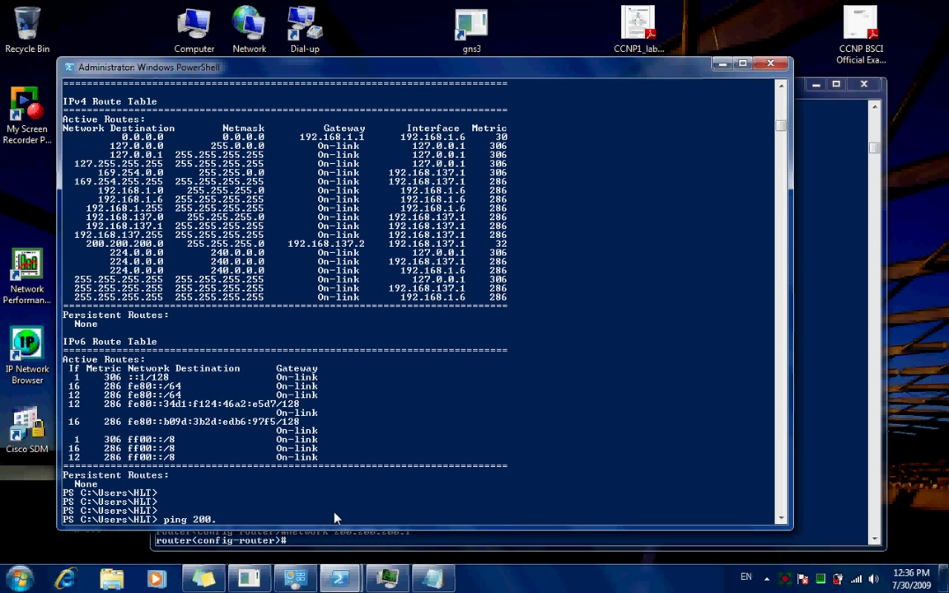
text(200.200)
text(.1)
key(Return)
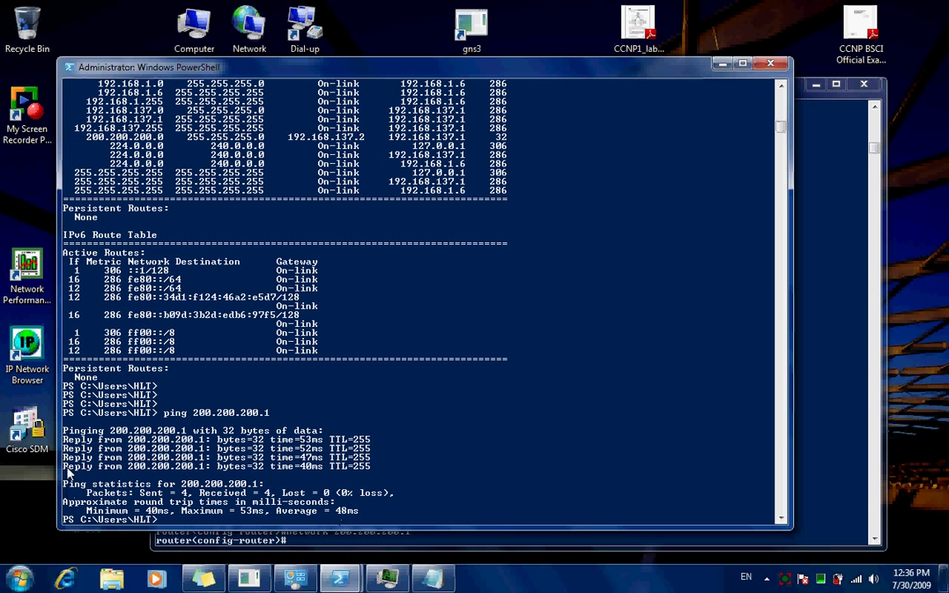
drag(67, 445, 369, 471)
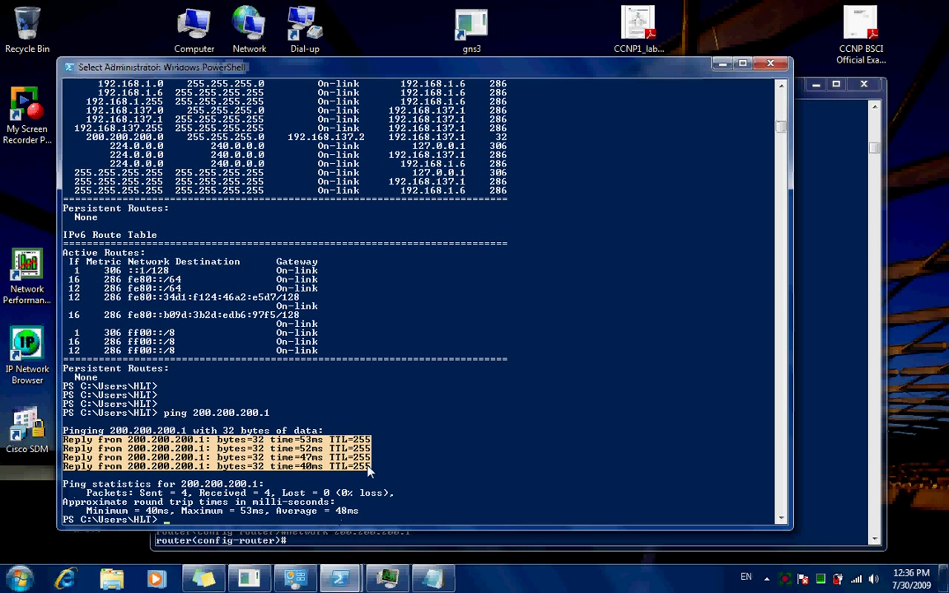
click(374, 512)
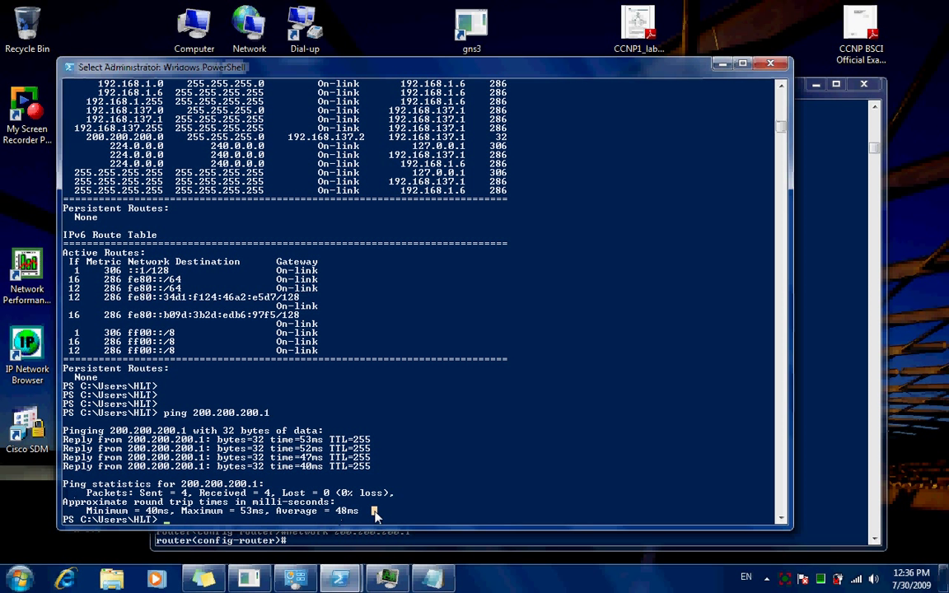